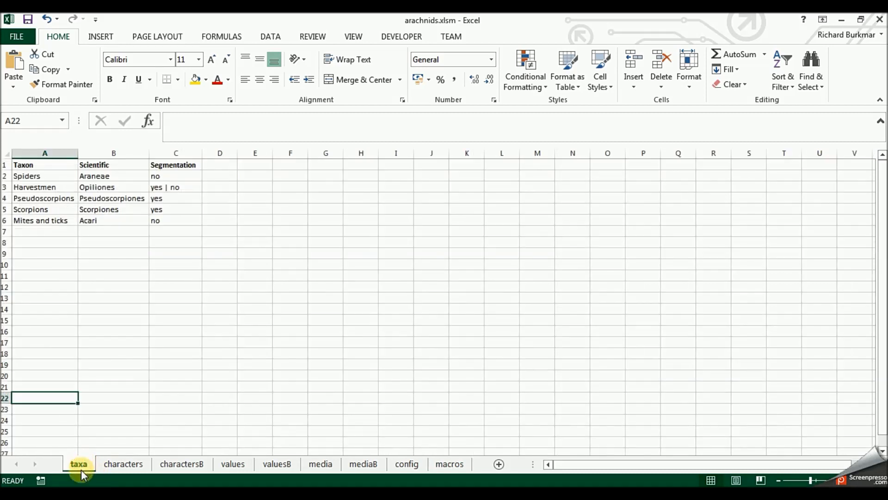
- Add the column heading BodyParts in cell D1 of the taxa sheet
click(214, 167)
double_click(214, 167)
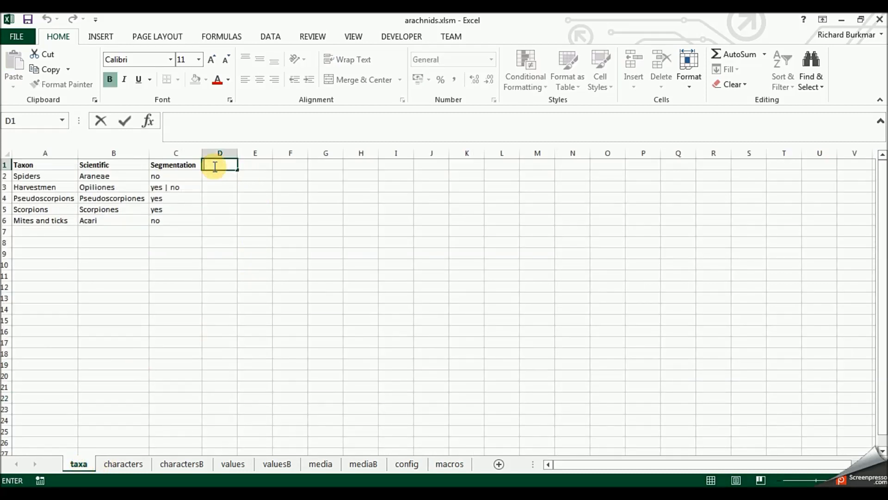
text(BodyParts)
key(Return)
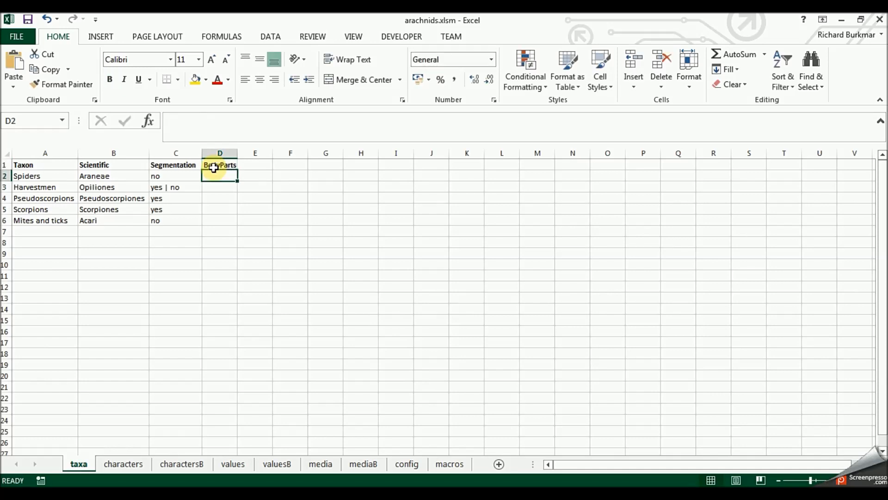
- Fill the BodyParts column with 2 for Spiders, 1 for Harvestmen, 2 for Pseudoscorpions, 3 for Scorpions and 1 for Mites and ticks
text(2)
key(Return)
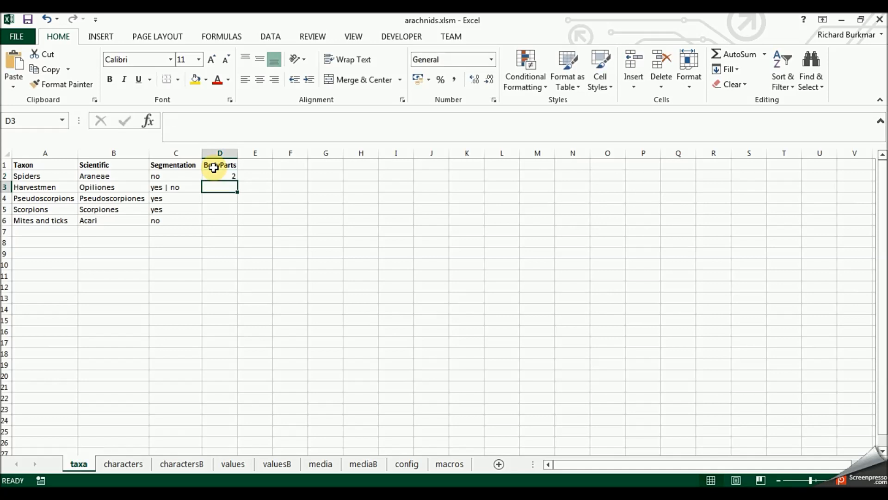
text(1)
key(Return)
text(2)
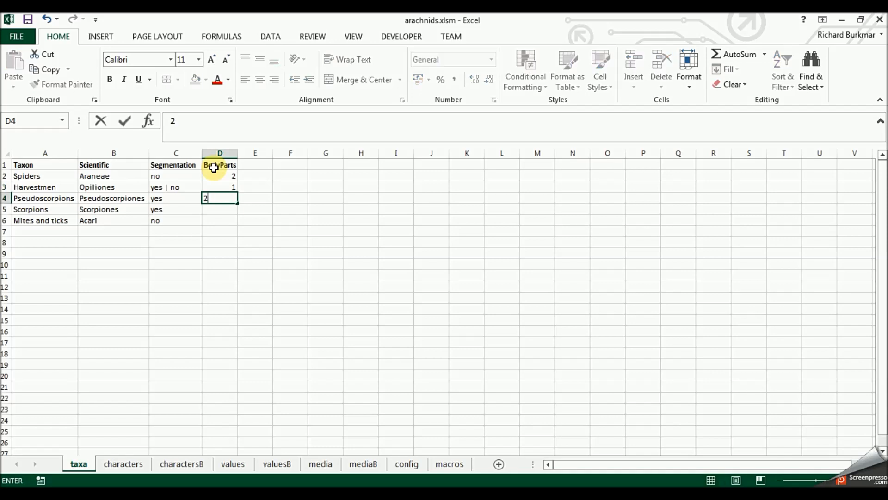
key(Return)
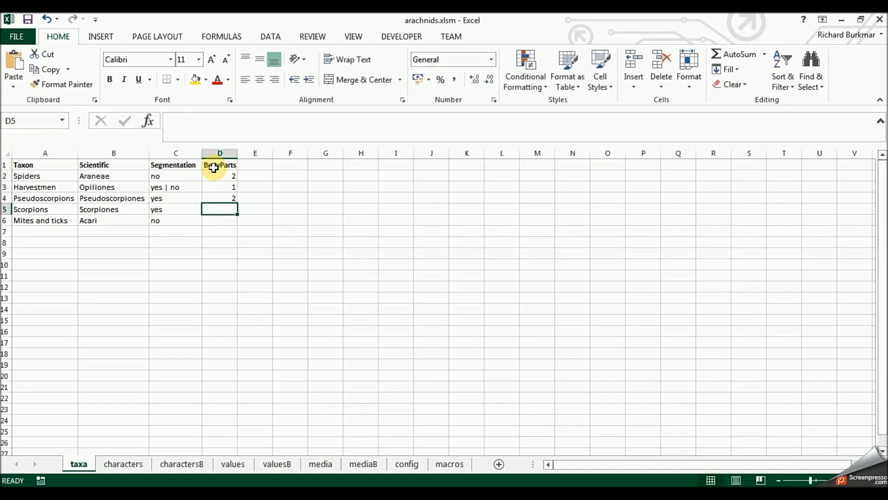
text(3)
key(Return)
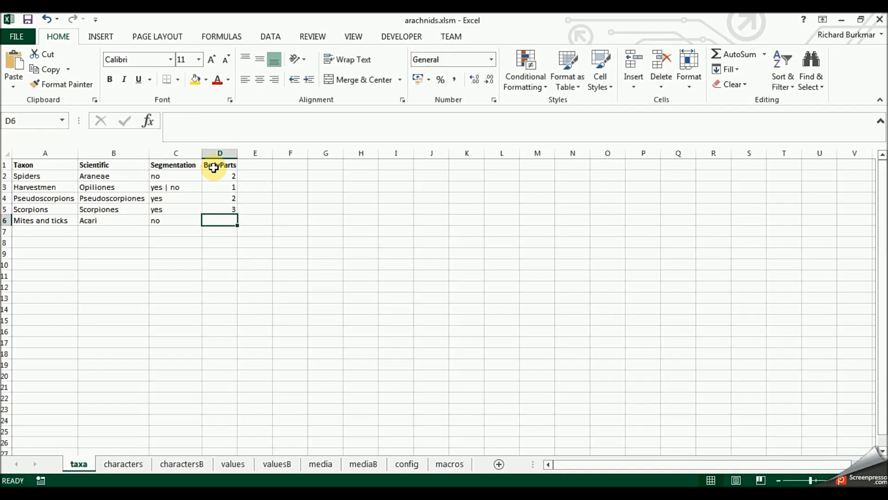
text(1)
key(Return)
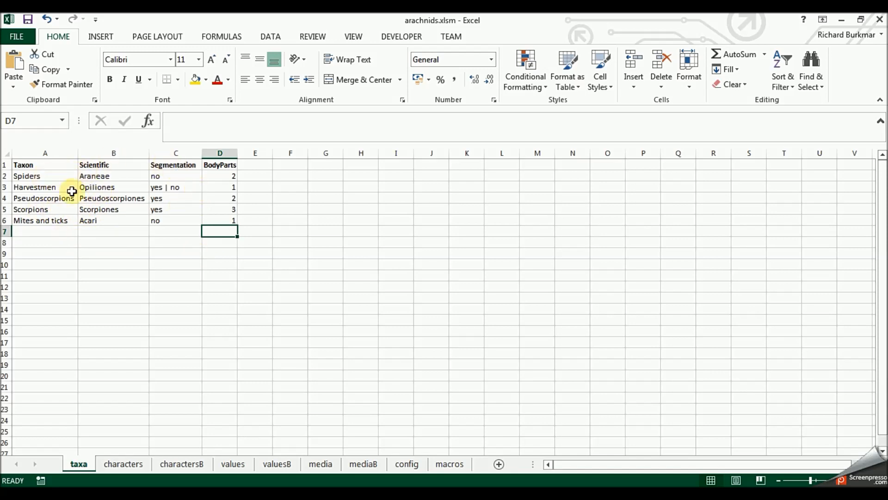
- Add the column heading EyeNum in cell E1, beside BodyParts
double_click(258, 166)
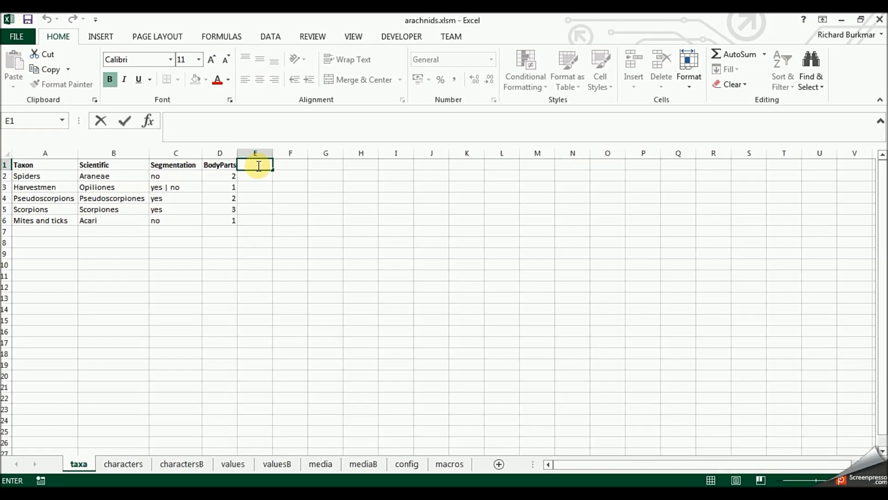
text(EyeNum)
key(Return)
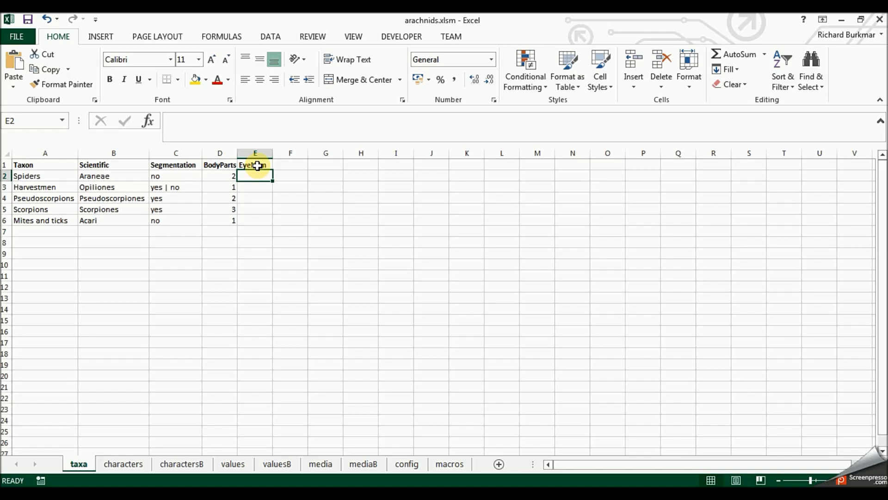
- Enter the EyeNum values [6-8], 2, [0-4], [8-12] and 0 in rows 2 to 6 and fit the column's width to its contents
text([6-8)
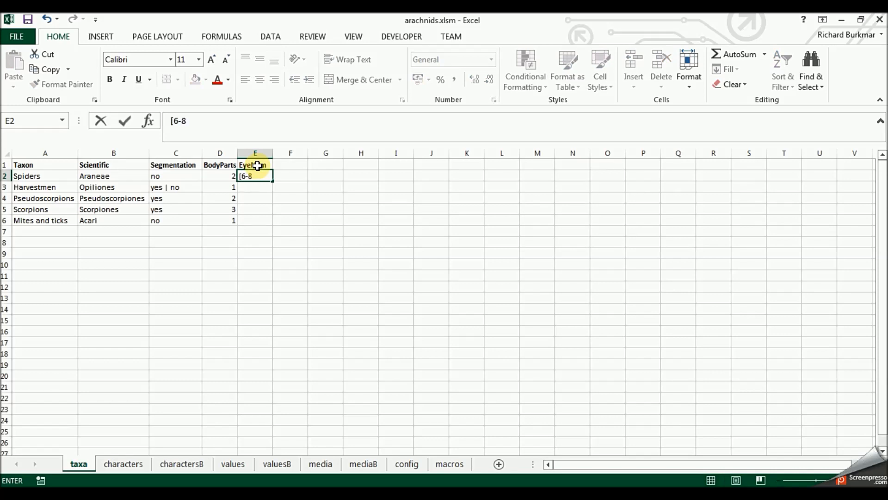
text(])
key(Return)
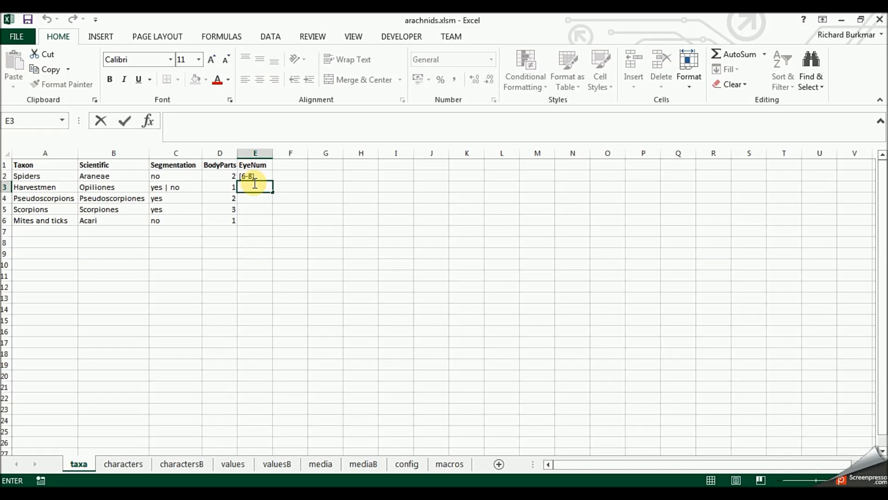
text(2)
key(Return)
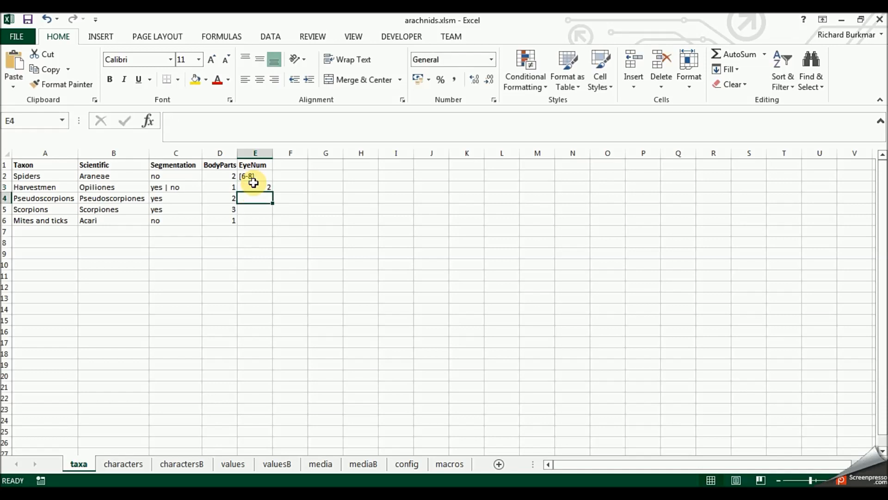
text([0-4)
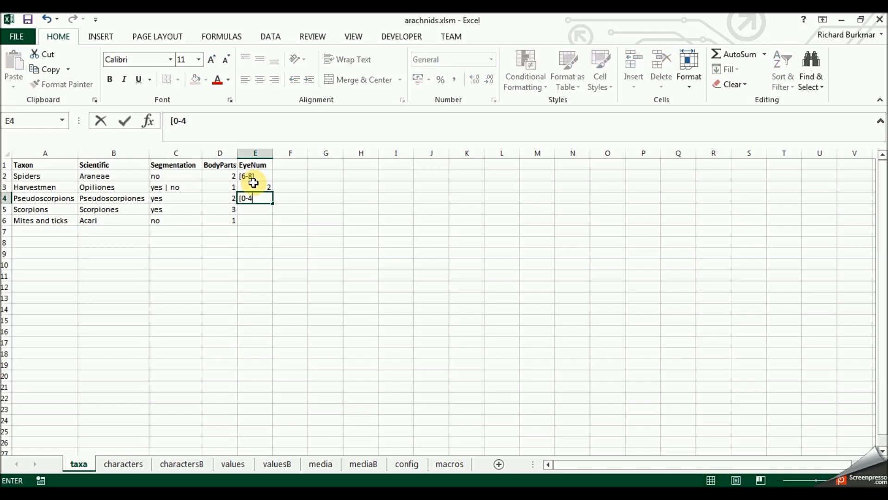
key(Return)
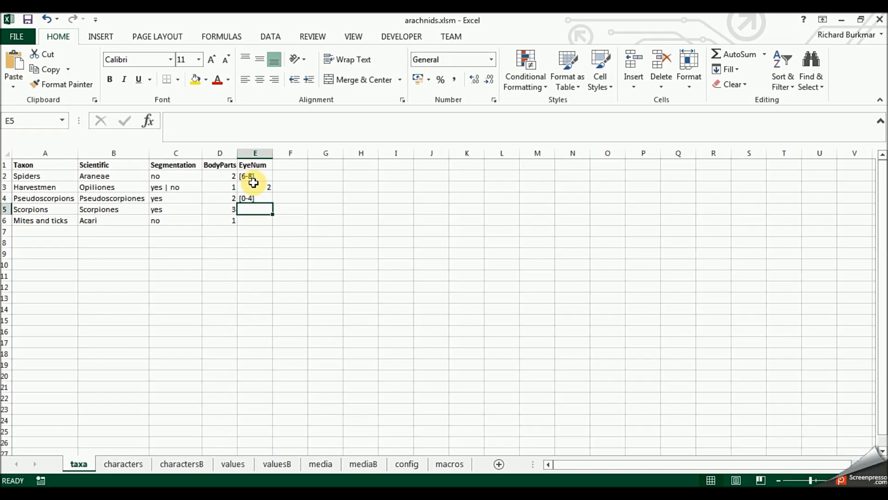
text([8-12)
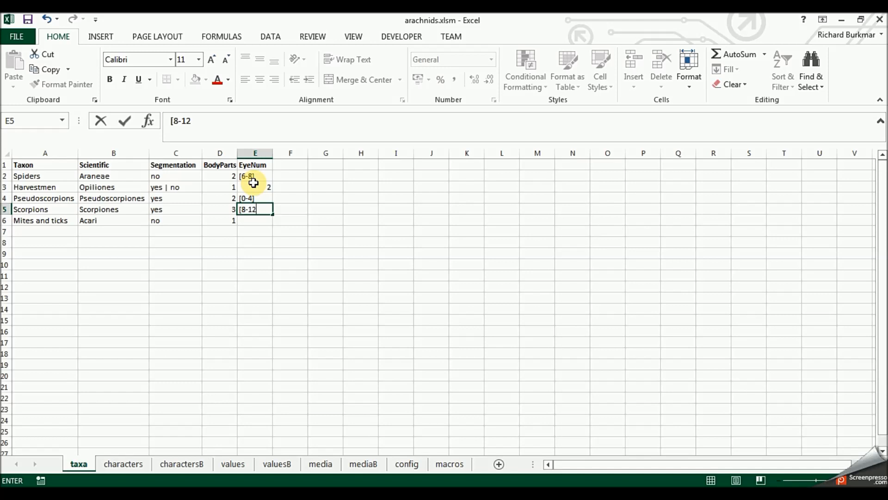
text(])
key(Return)
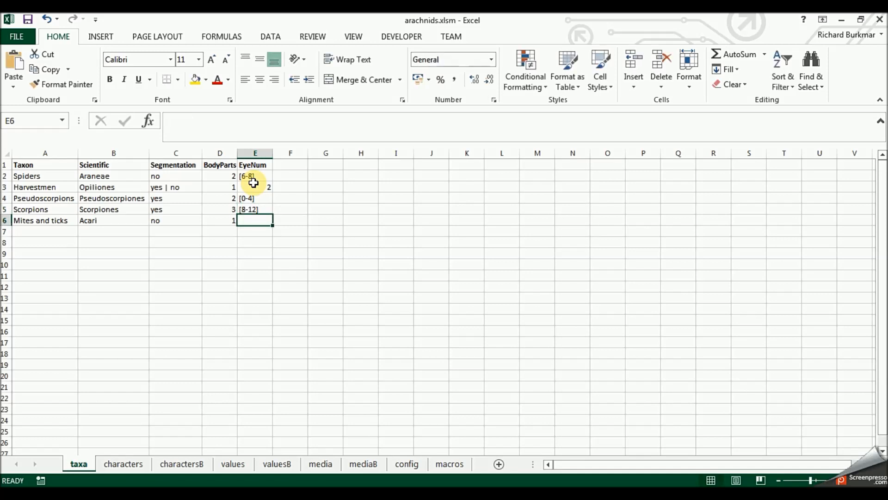
text(0)
key(Return)
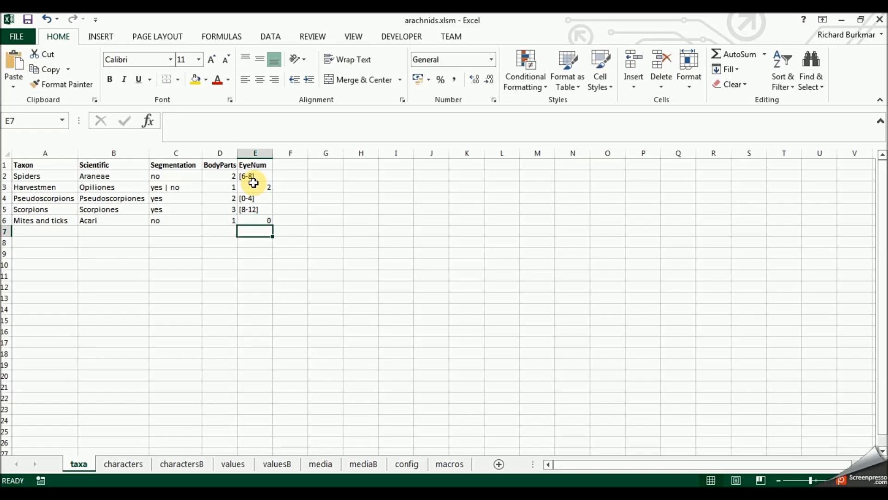
double_click(273, 150)
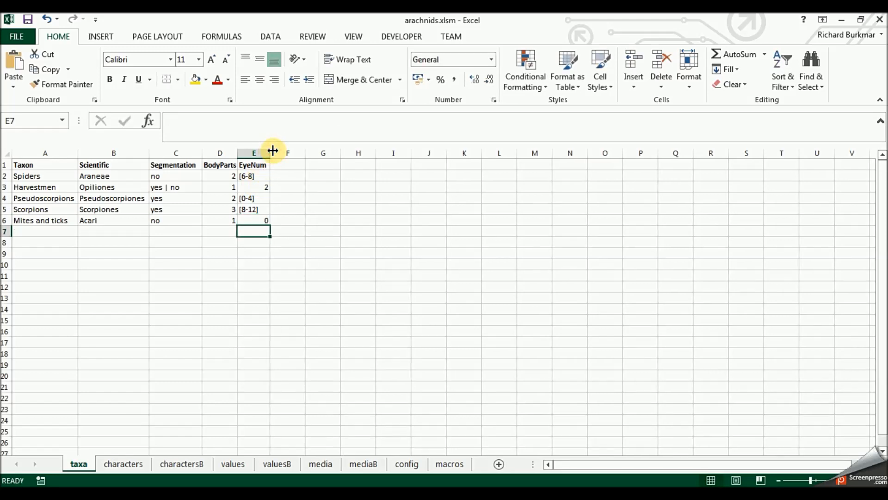
- Add the column heading RelLegLength in cell F1 and fit column F's width to the text
double_click(295, 164)
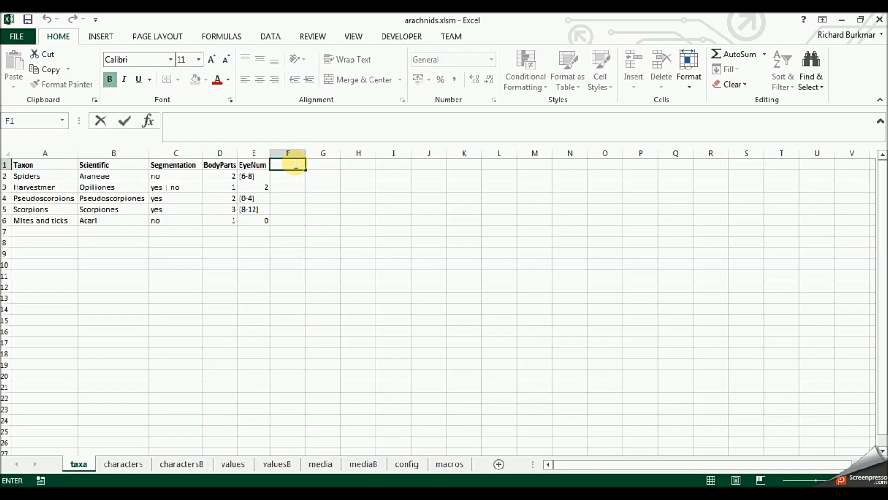
text(RelLegLeng)
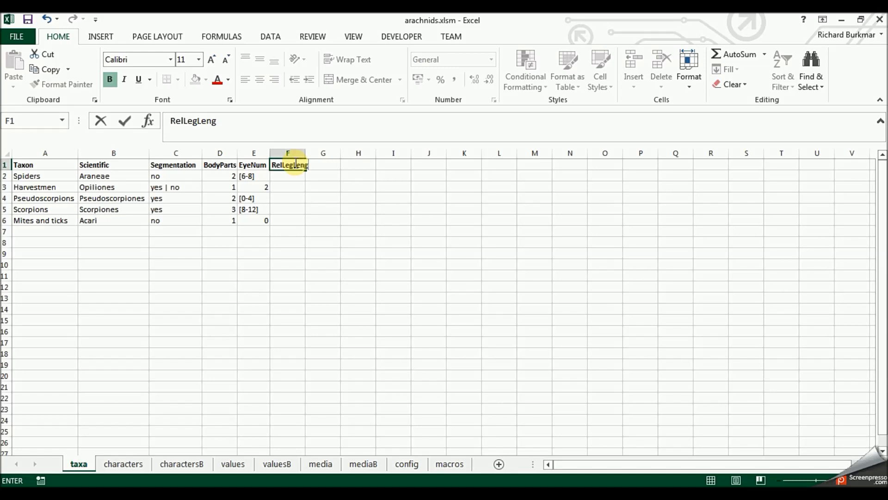
text(th)
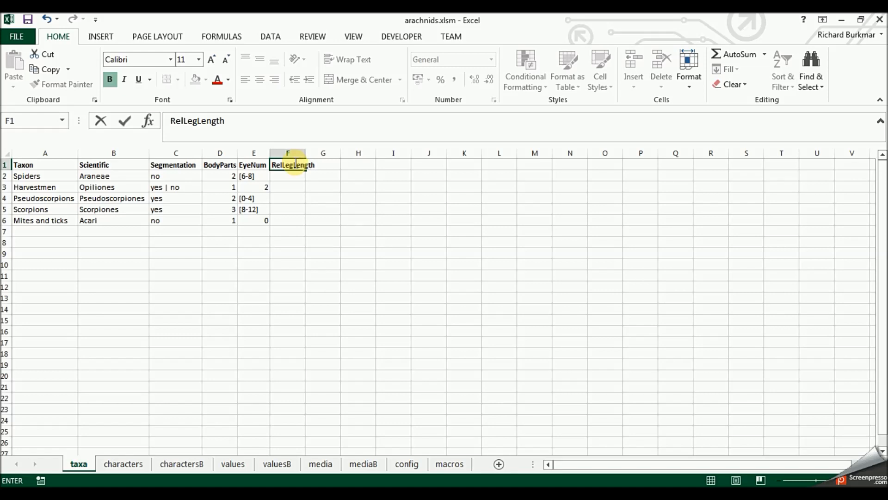
click(333, 196)
double_click(305, 153)
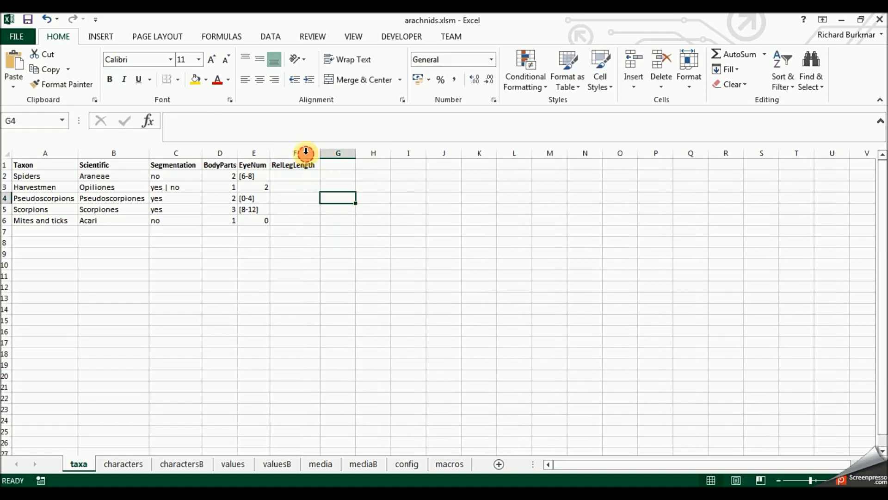
- Fill the RelLegLength column in rows 2 to 6 with same | longer, longer, same, same and shorter
double_click(305, 176)
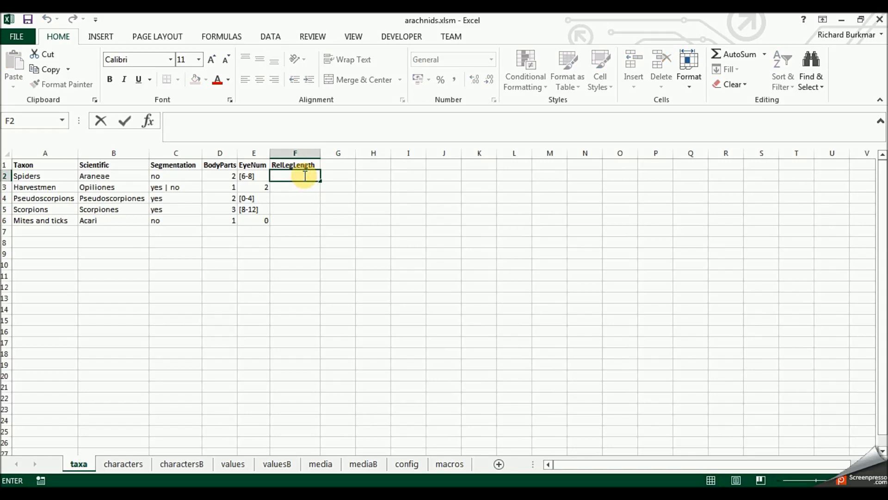
text(same | longer)
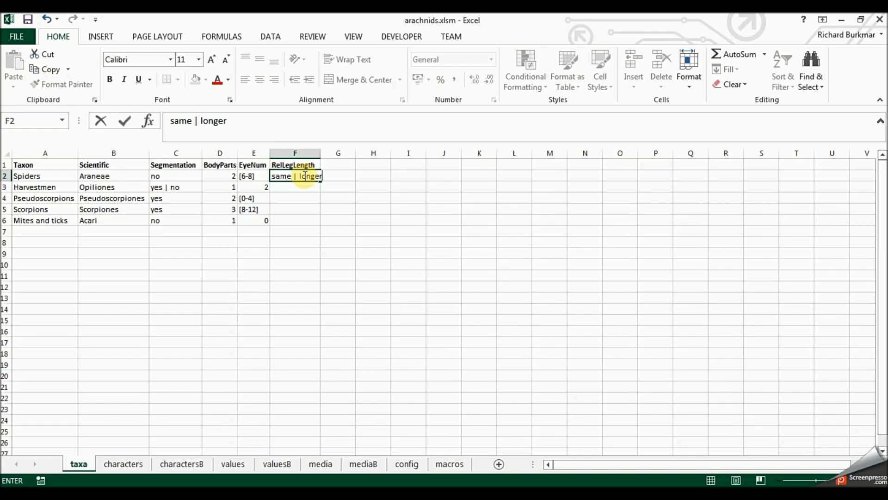
key(Return)
text(lon)
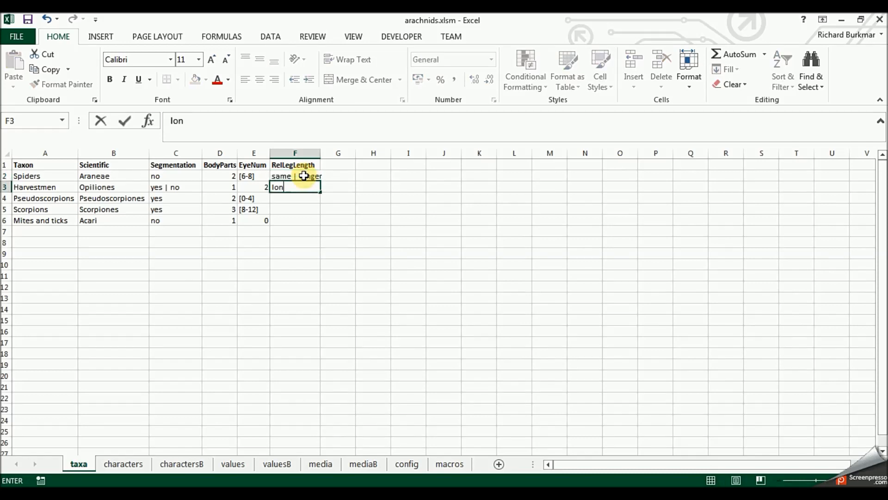
text(ger)
key(Return)
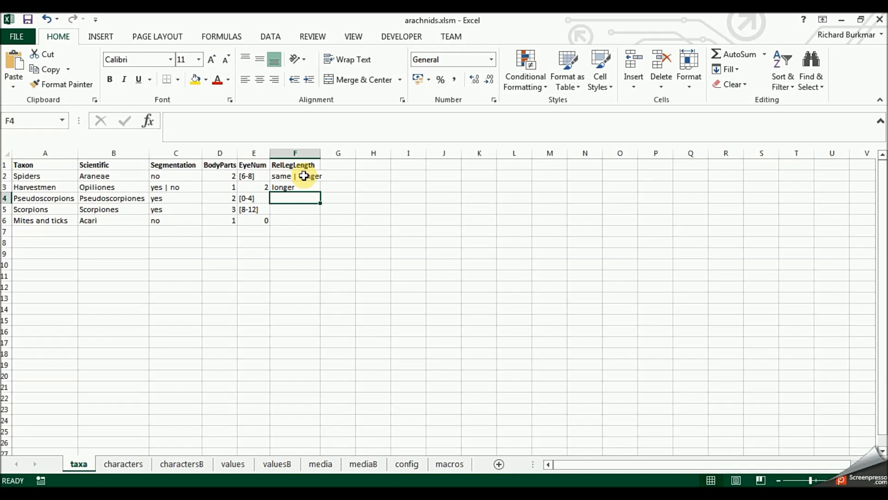
text(same)
key(Delete)
key(Return)
text(same)
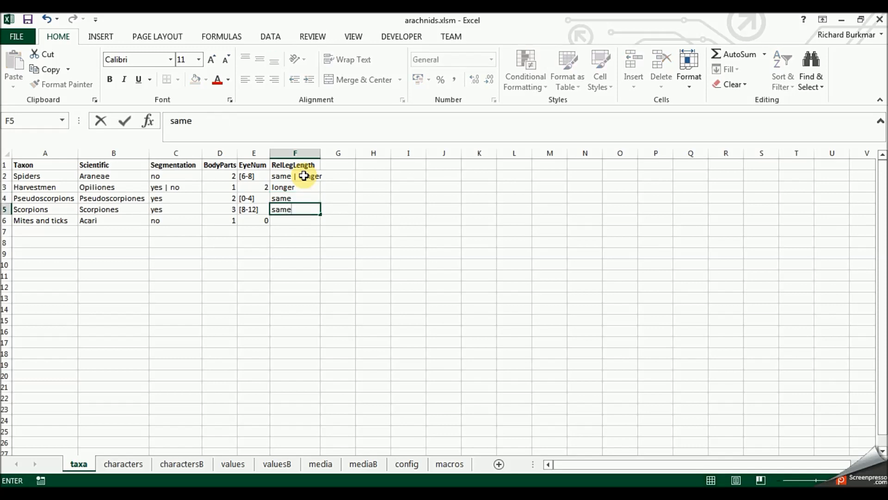
key(Return)
text(shor)
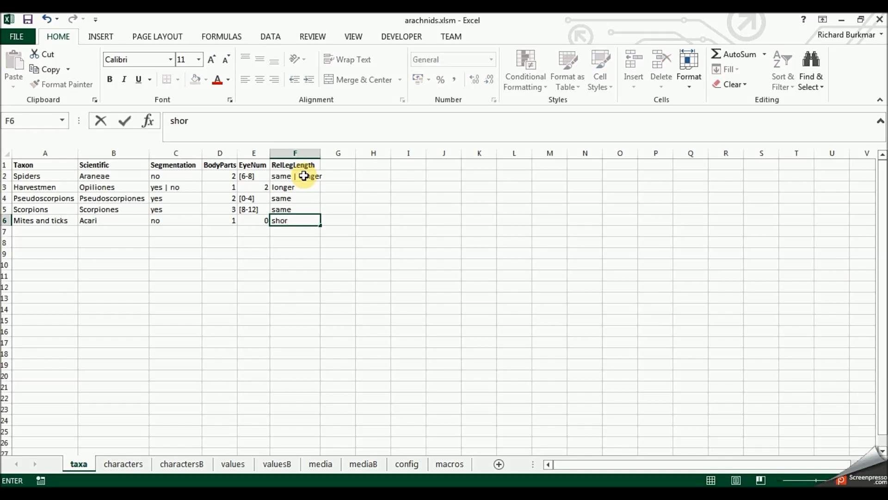
text(ter)
click(314, 248)
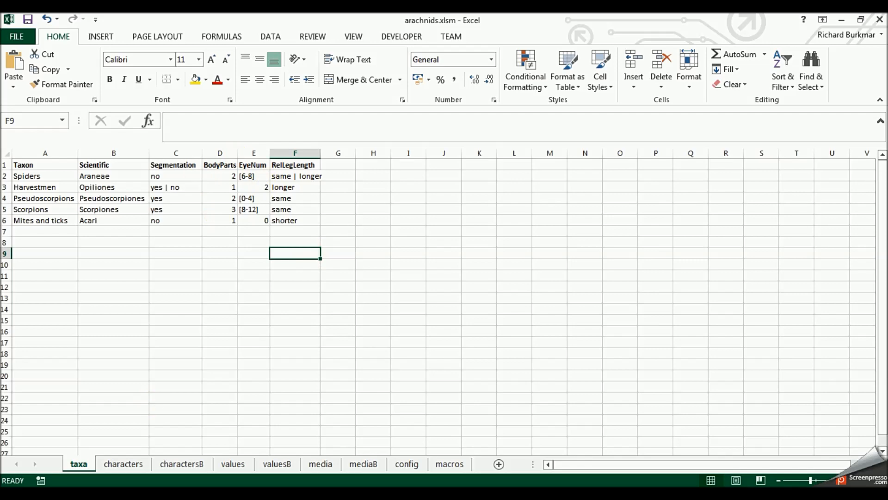
- Copy the headings BodyParts, EyeNum and RelLegLength from D1:F1 of the taxa sheet
click(132, 466)
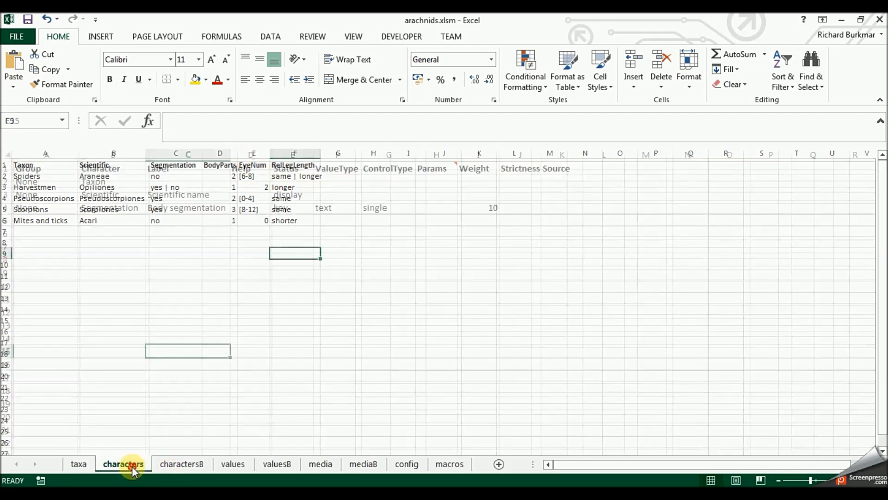
click(74, 466)
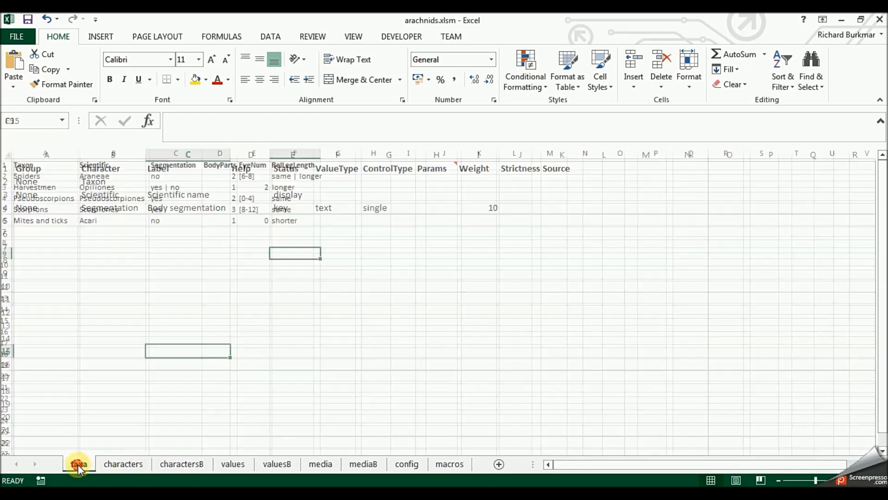
drag(220, 165, 292, 165)
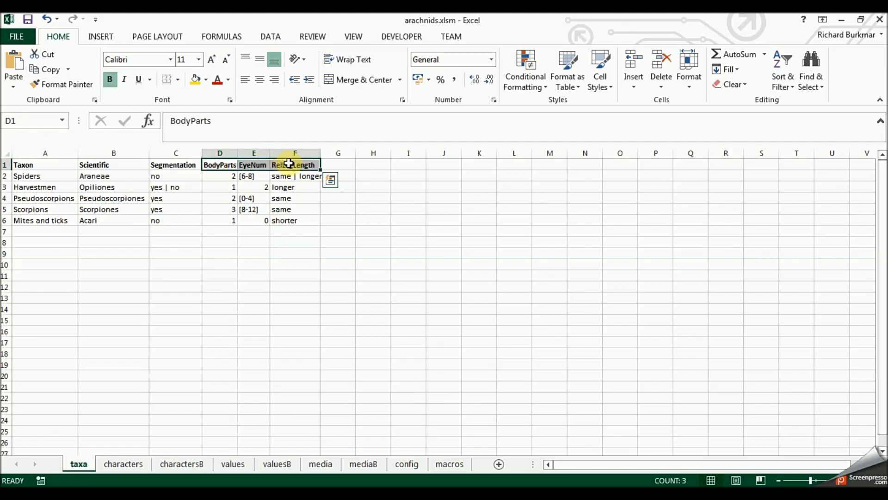
right_click(294, 164)
click(330, 184)
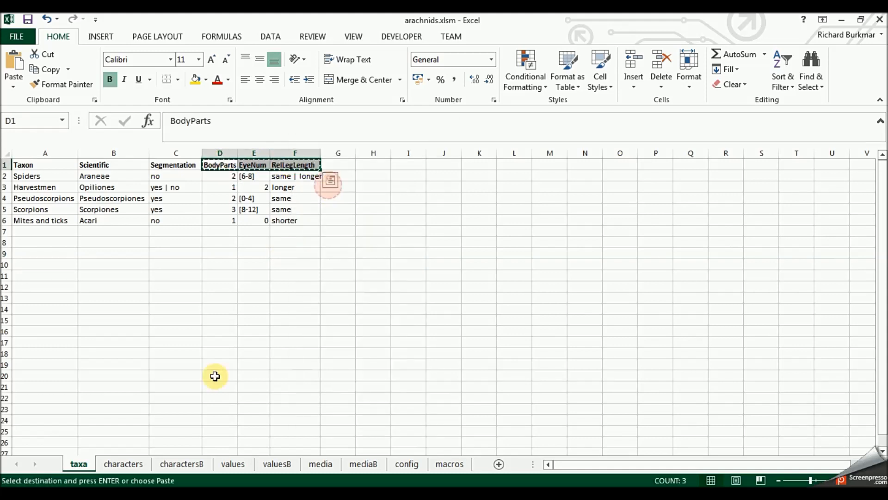
- Paste the copied headings transposed into the Character column of the characters sheet, starting at cell B5
click(126, 464)
click(108, 224)
right_click(108, 225)
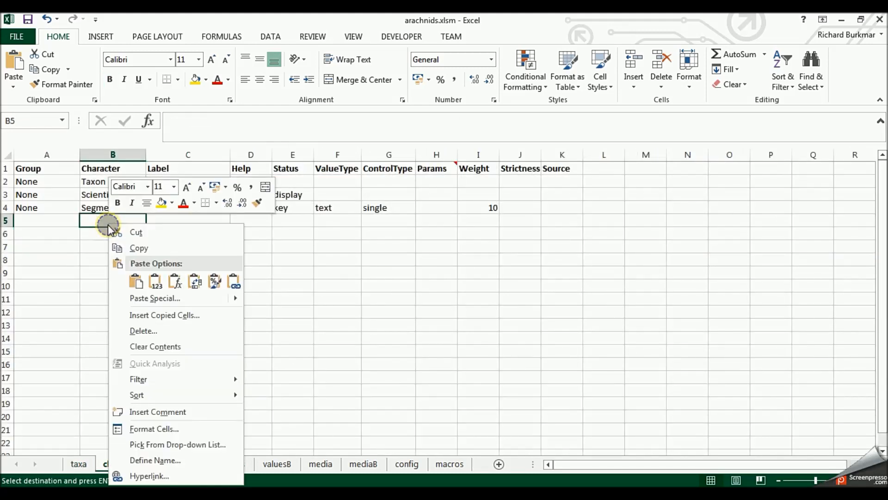
click(158, 300)
click(190, 360)
click(205, 382)
click(219, 365)
drag(123, 224, 130, 249)
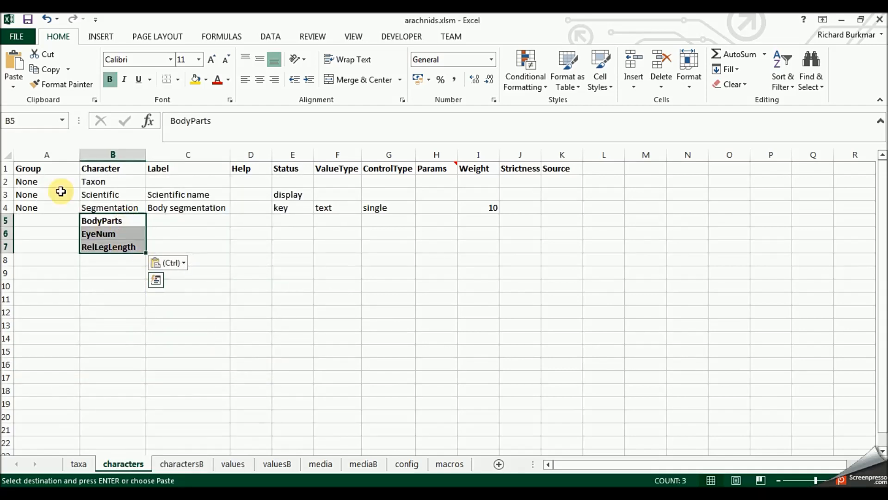
- Remove the bold formatting from the pasted names in B5:B7 and fill the group None from A4 down to A7
click(110, 79)
drag(46, 200, 60, 241)
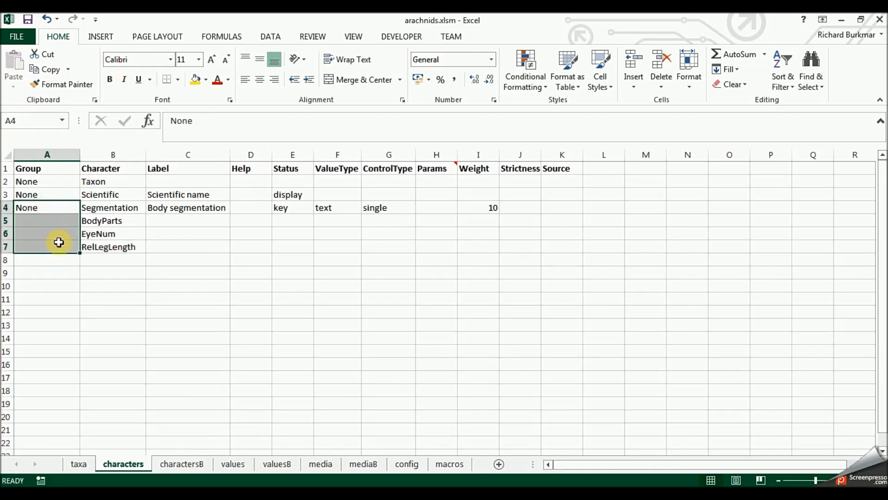
key(ctrl+d)
click(107, 302)
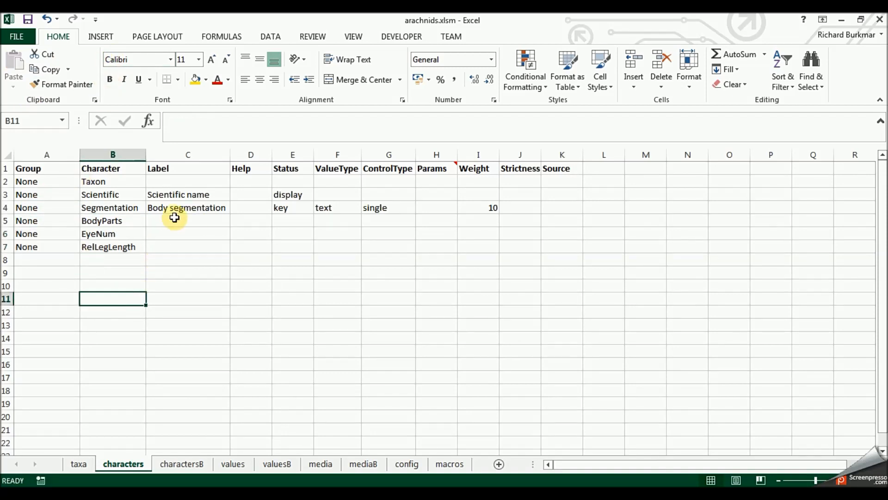
click(24, 220)
click(27, 247)
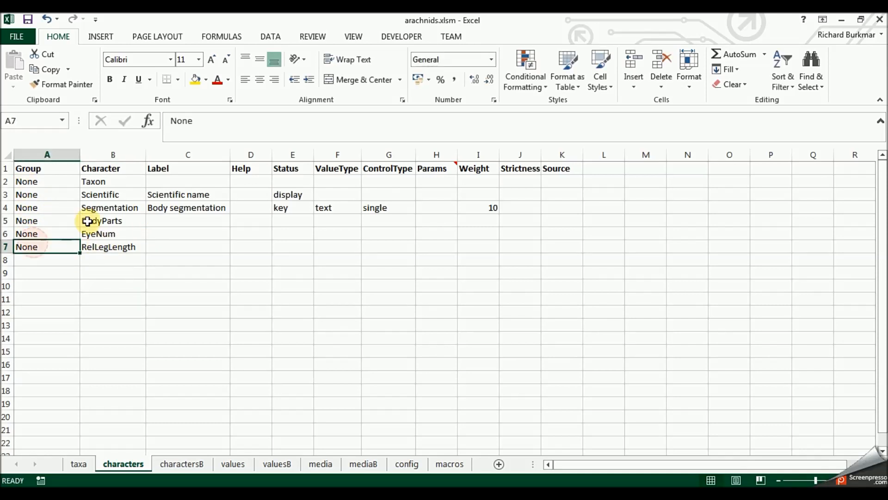
click(88, 221)
double_click(89, 220)
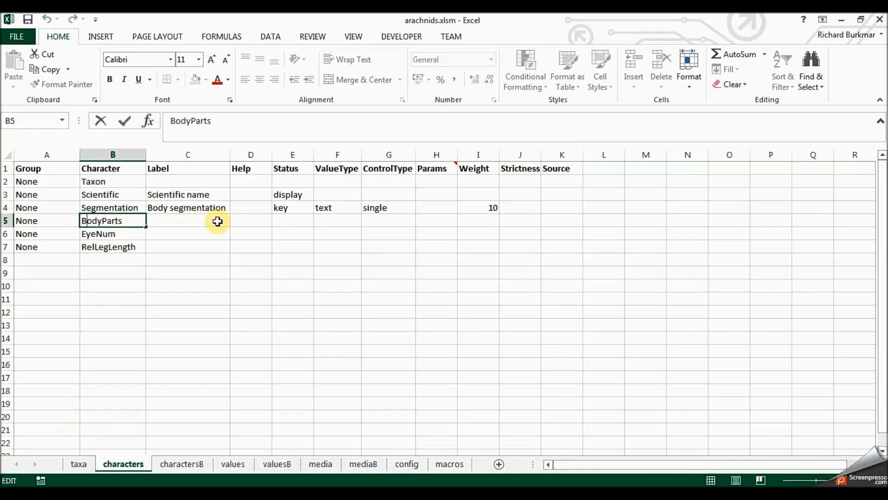
click(191, 221)
double_click(191, 220)
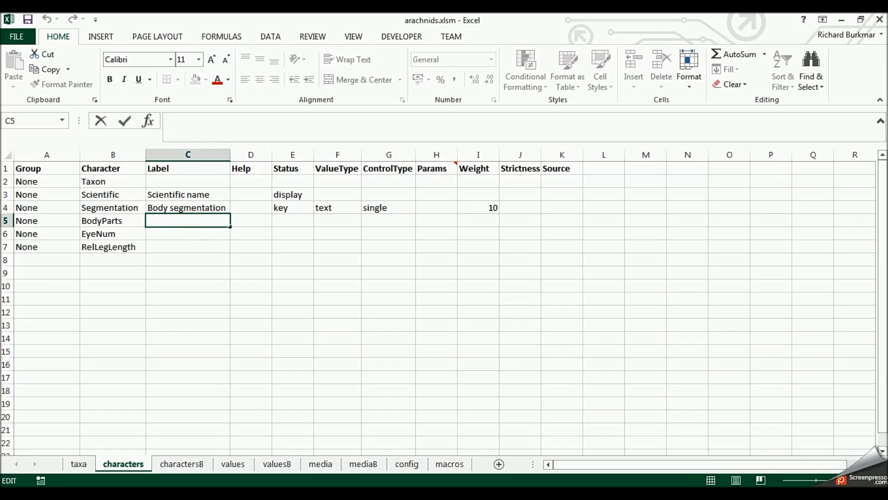
key(alt+Tab)
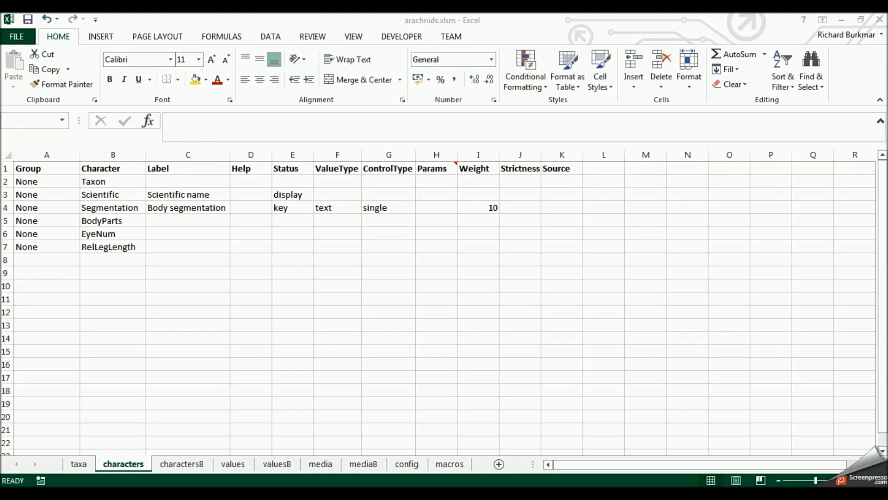
- Enter the labels Number of main body parts, Eye number and Length of the legs relative to the body in cells C5 to C7
click(165, 219)
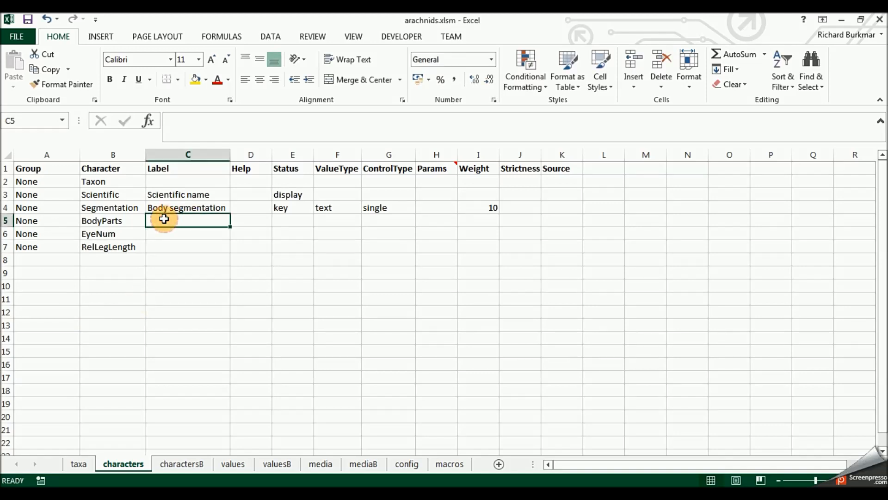
text(Nu)
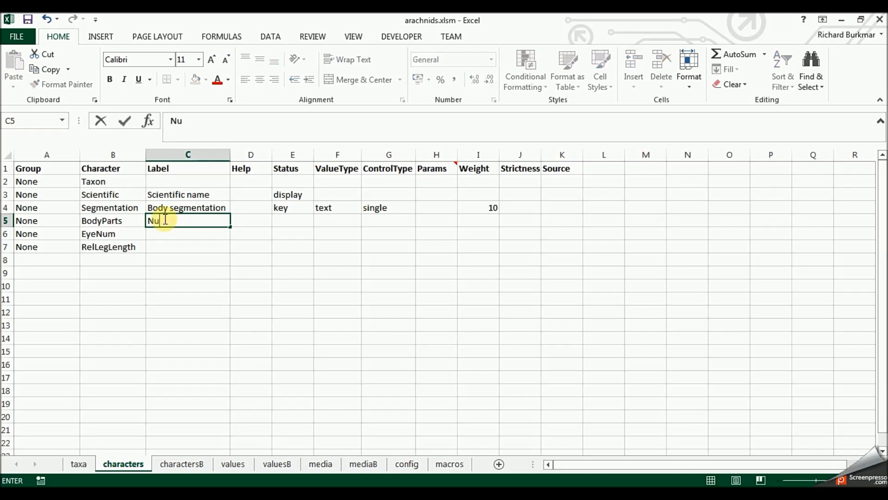
text(mber of main body parts)
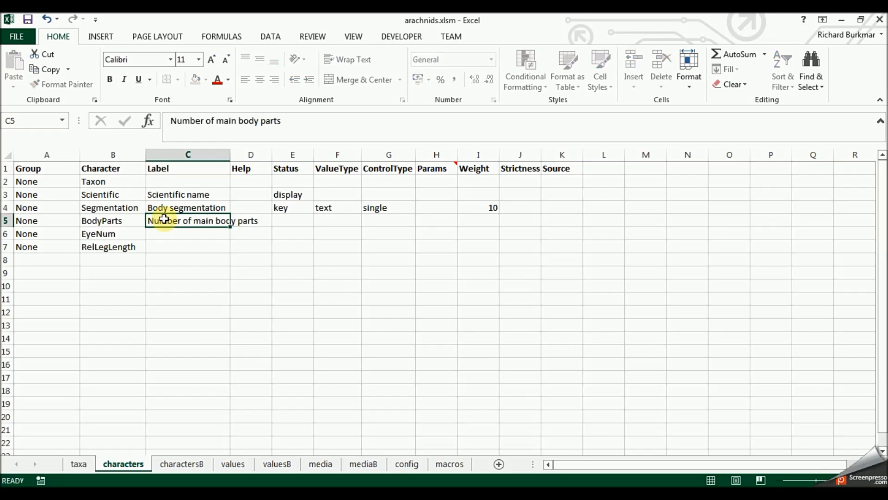
key(Return)
text(Eye number)
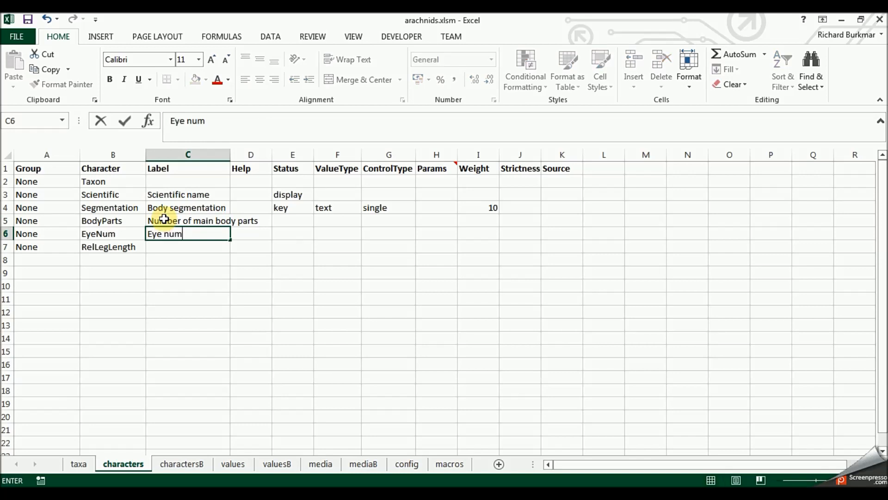
key(Return)
text(Lengt)
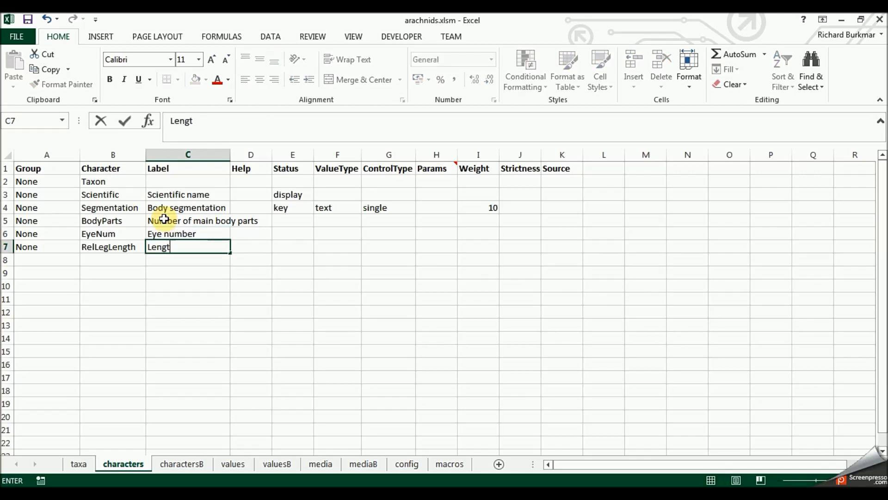
text(h of the legs)
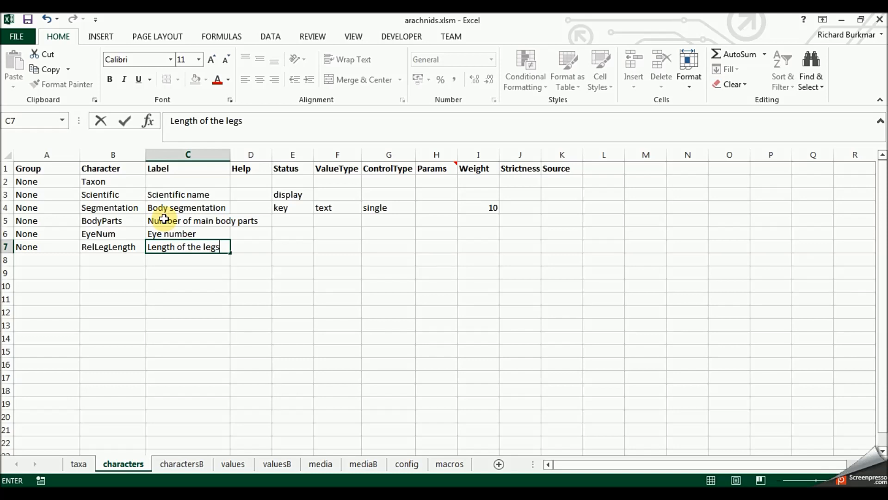
text( relative to the body)
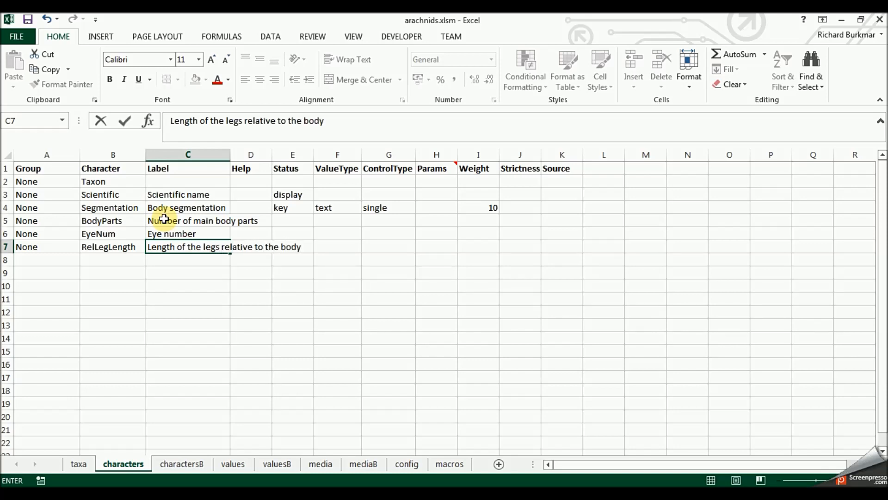
- Shorten the RelLegLength label in cell C7 to Length of legs relative to body
click(193, 243)
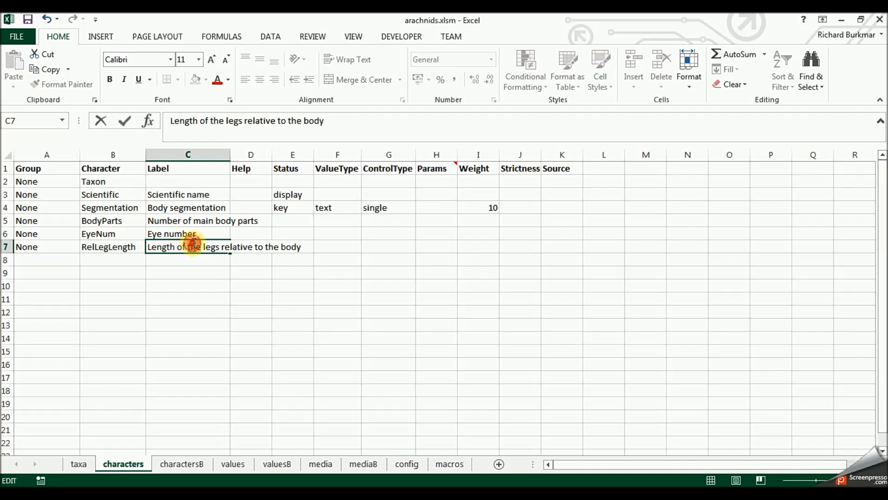
double_click(193, 243)
key(Delete)
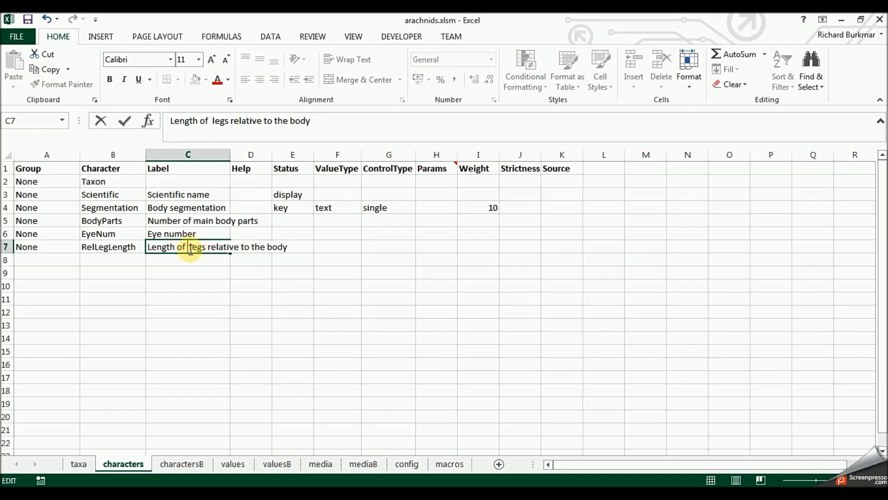
key(BackSpace)
double_click(255, 247)
key(Delete)
key(BackSpace)
click(219, 272)
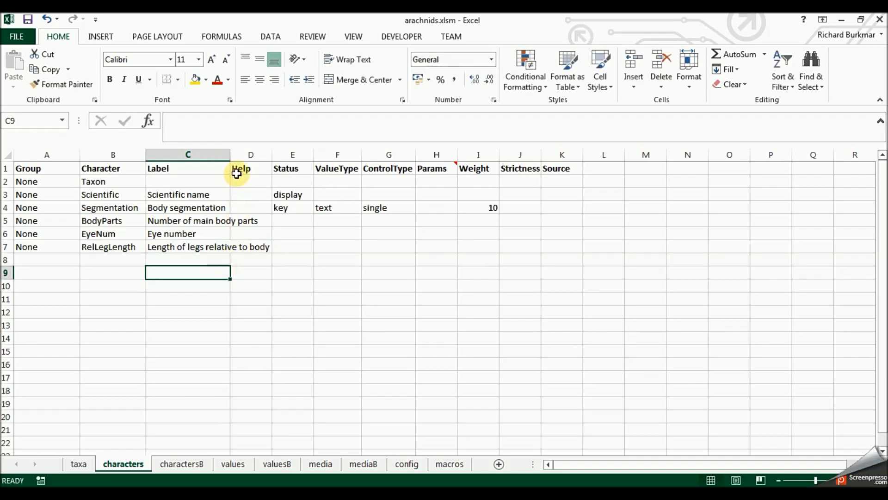
- Set the Status of BodyParts, EyeNum and RelLegLength to key in cells E5 to E7
click(289, 221)
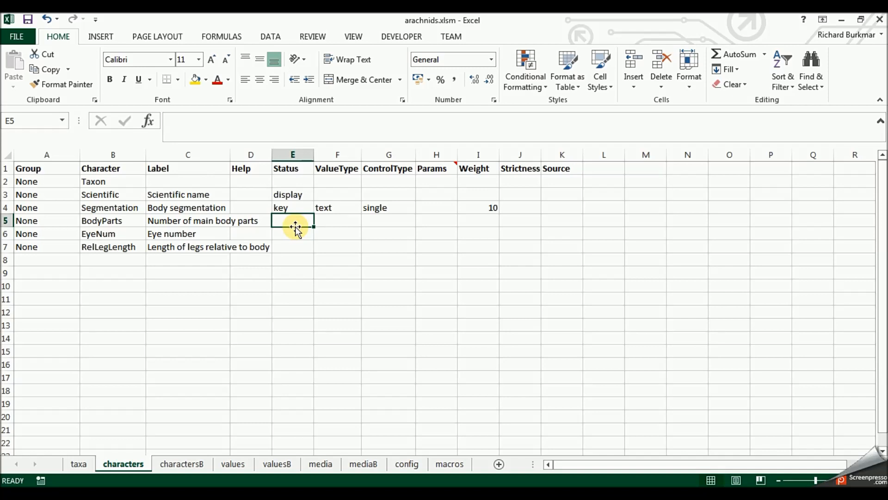
text(key)
key(Return)
text(key)
key(Return)
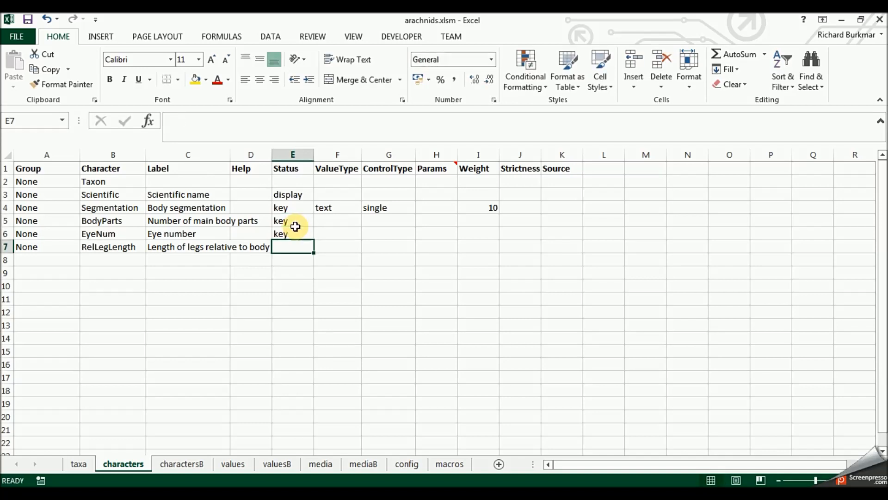
text(key)
click(341, 261)
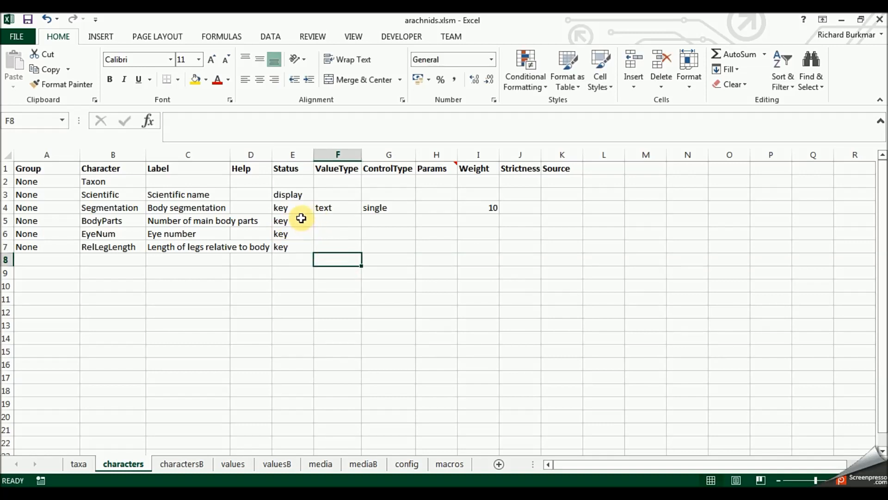
- Set the ValueType to numeric for BodyParts and EyeNum and to text for RelLegLength in cells F5 to F7
click(332, 219)
text(numeric)
key(Return)
text(num)
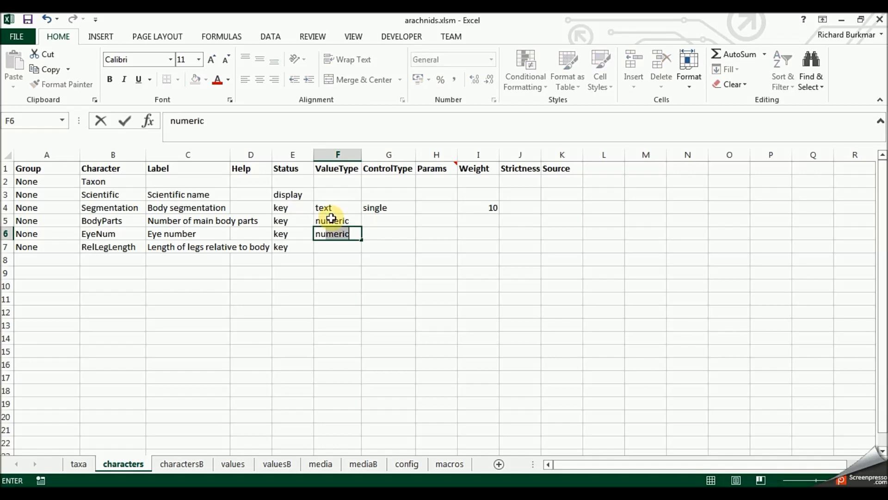
key(Return)
text(text)
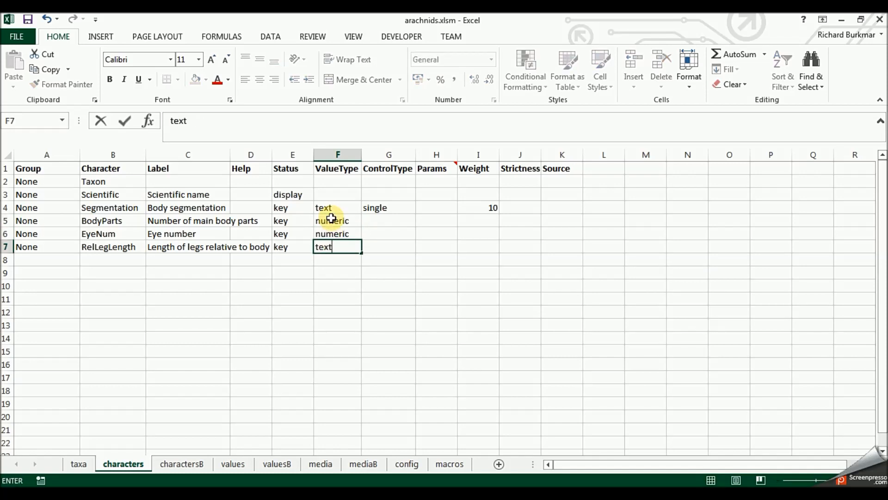
- Set the ControlType to spin for BodyParts and EyeNum and to single for RelLegLength in cells G5 to G7
click(384, 220)
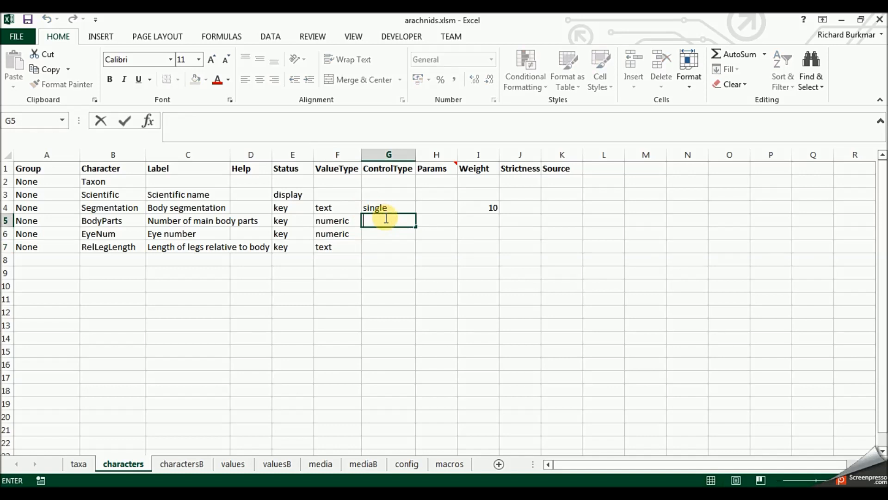
text(spin)
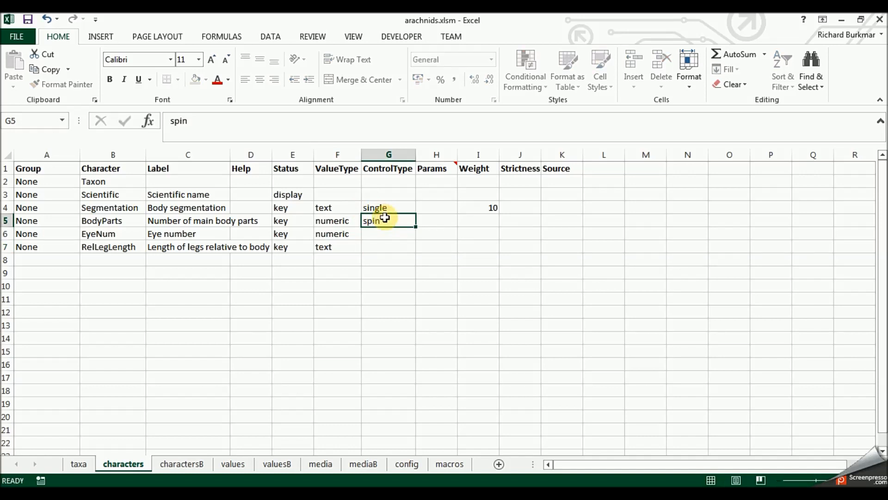
key(Return)
text(spinn)
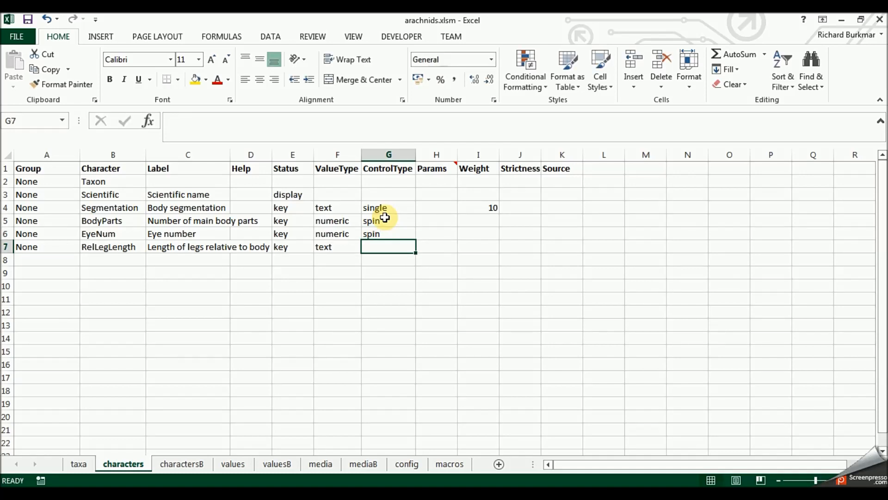
text(single)
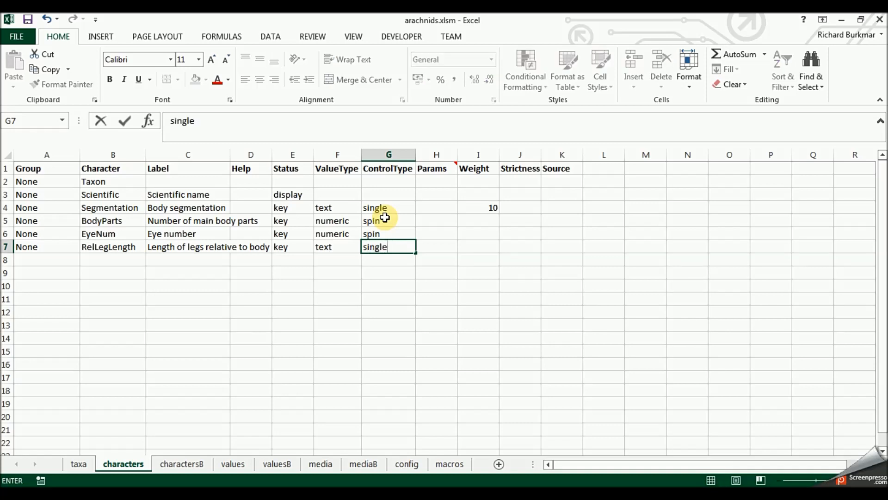
click(426, 246)
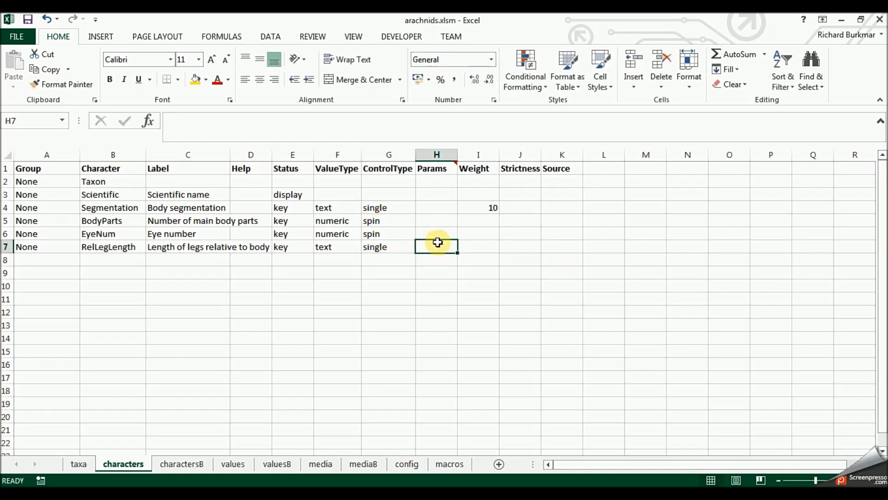
- Enter the Params 1,3,1 for BodyParts in H5 and 0,12,2 for EyeNum in H6
double_click(437, 222)
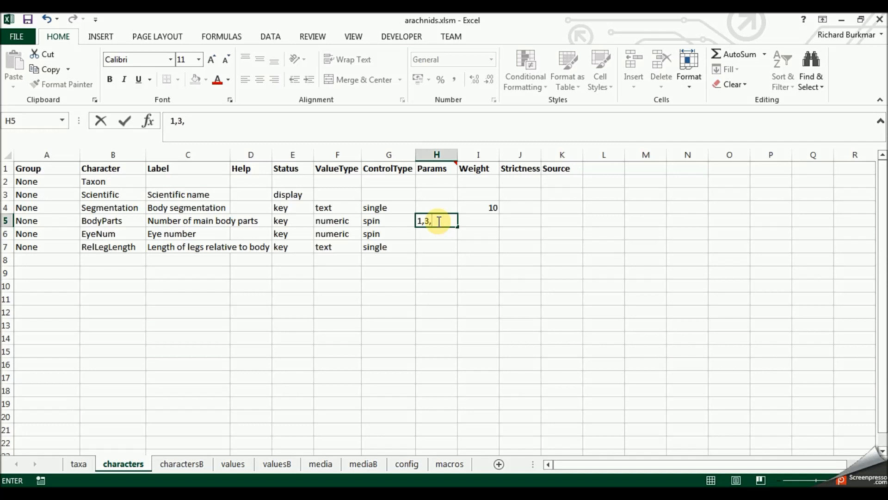
key(Return)
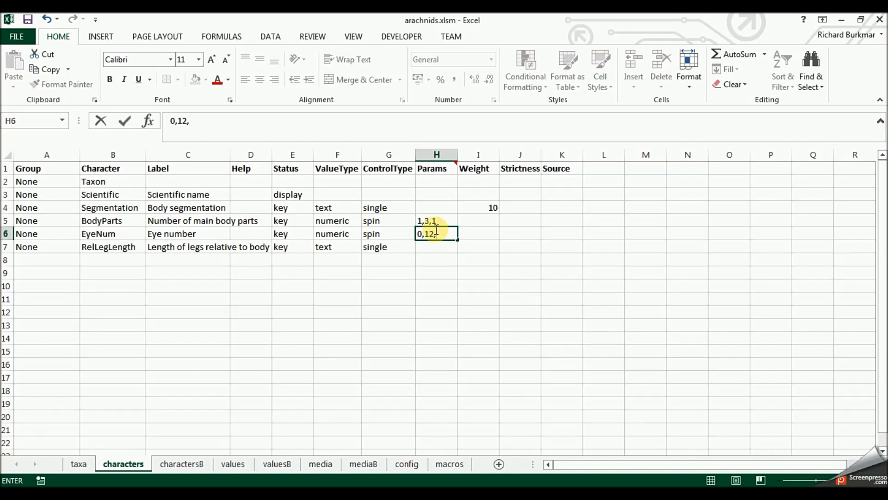
text(0,12,2)
key(Return)
- Set the Weight to 10 for BodyParts and EyeNum and to 5 for RelLegLength in cells I5 to I7
click(486, 221)
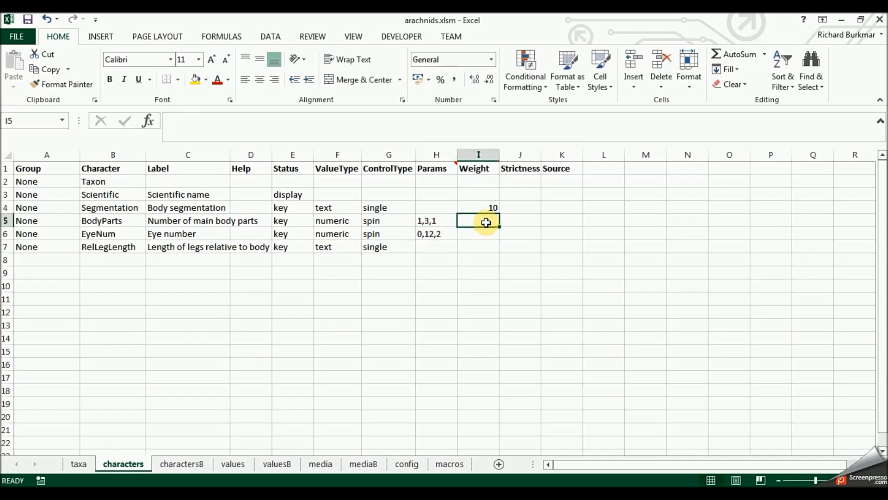
text(10)
key(Return)
text(1)
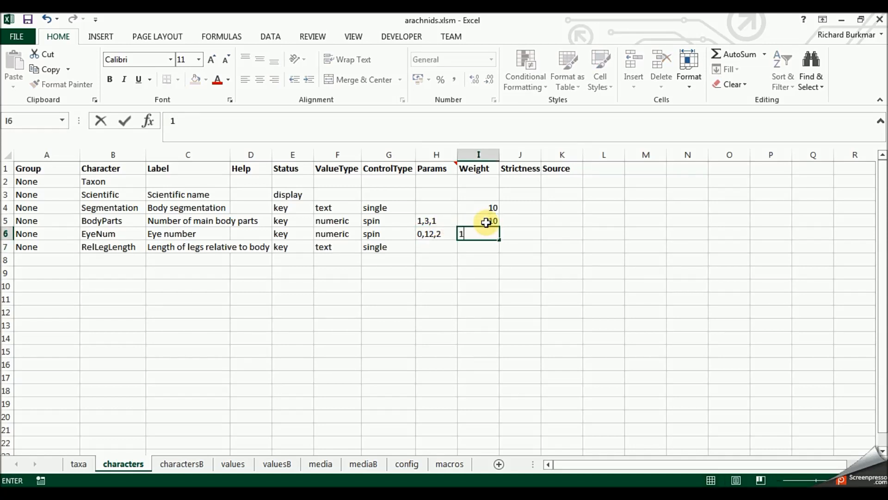
key(Return)
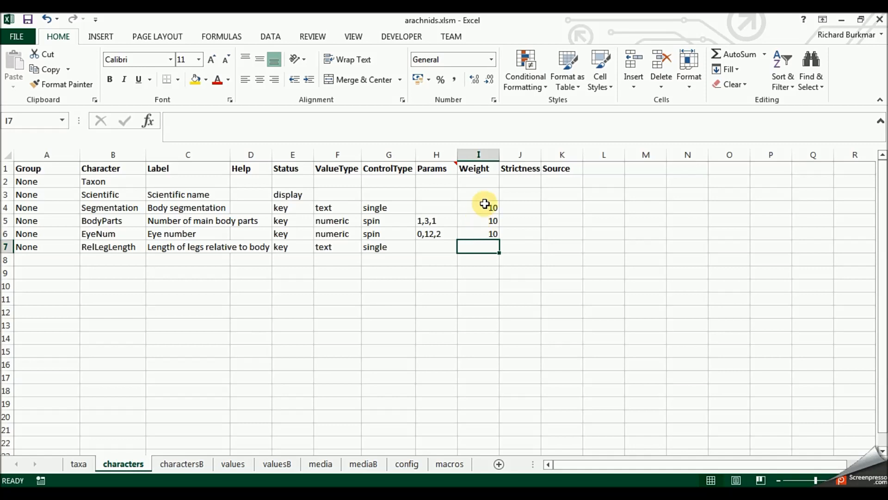
click(106, 247)
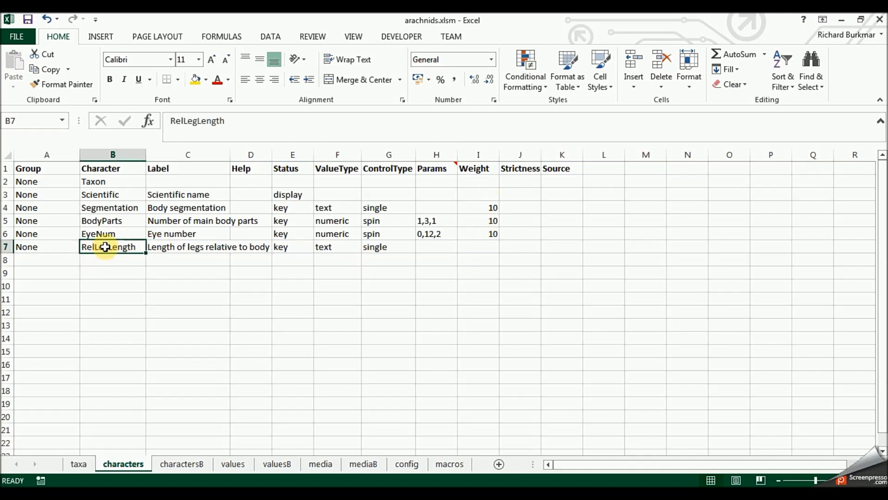
double_click(485, 248)
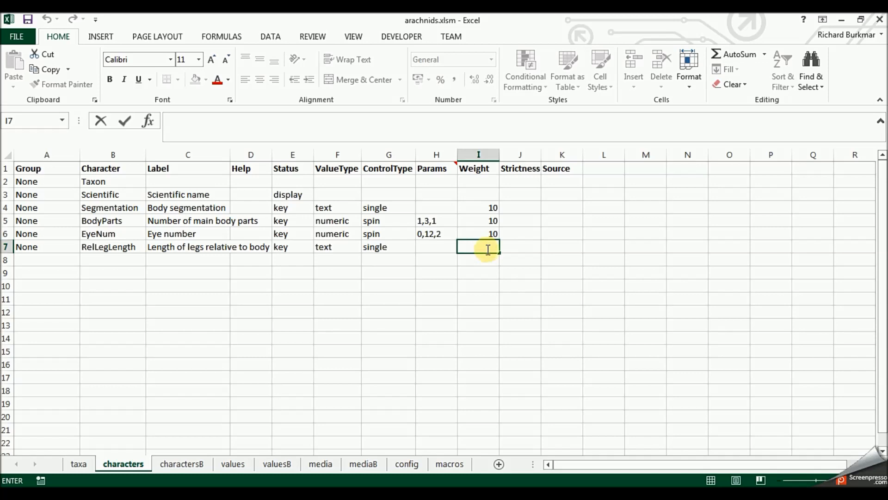
text(5)
click(493, 275)
click(490, 246)
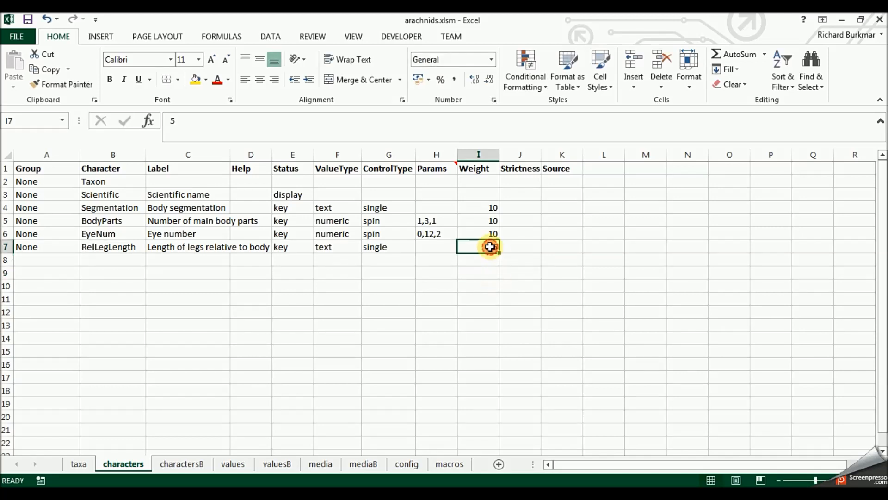
double_click(490, 247)
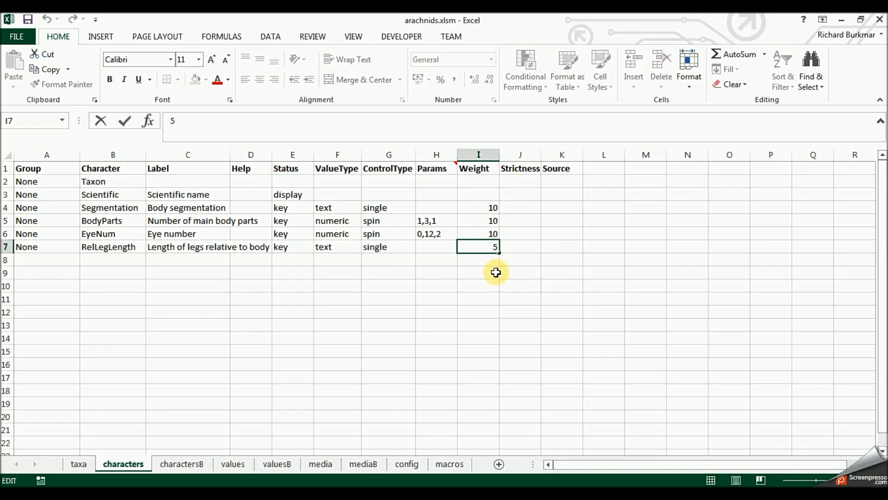
- Set the Strictness to 10 for BodyParts and EyeNum in cells J5 and J6
click(501, 262)
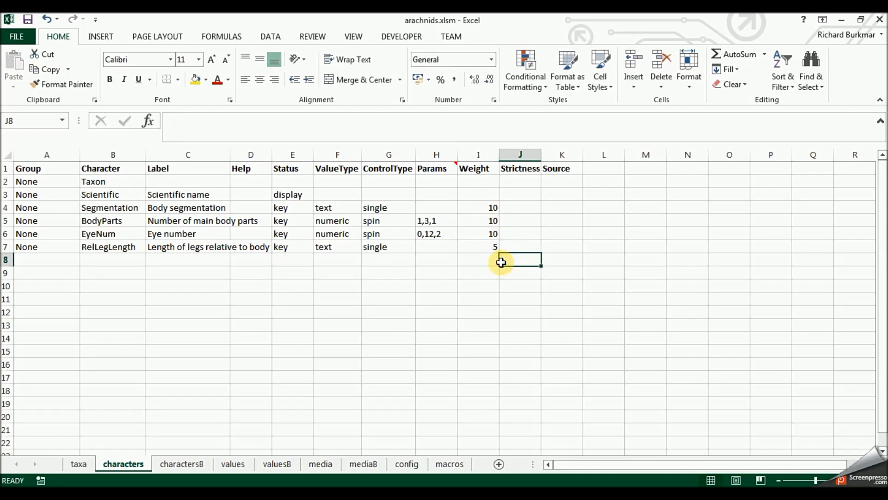
drag(520, 219, 526, 232)
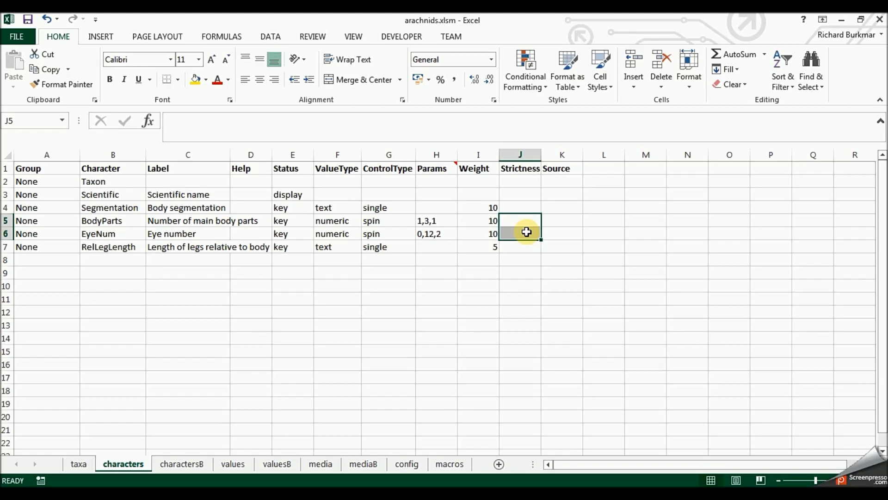
click(546, 268)
double_click(519, 221)
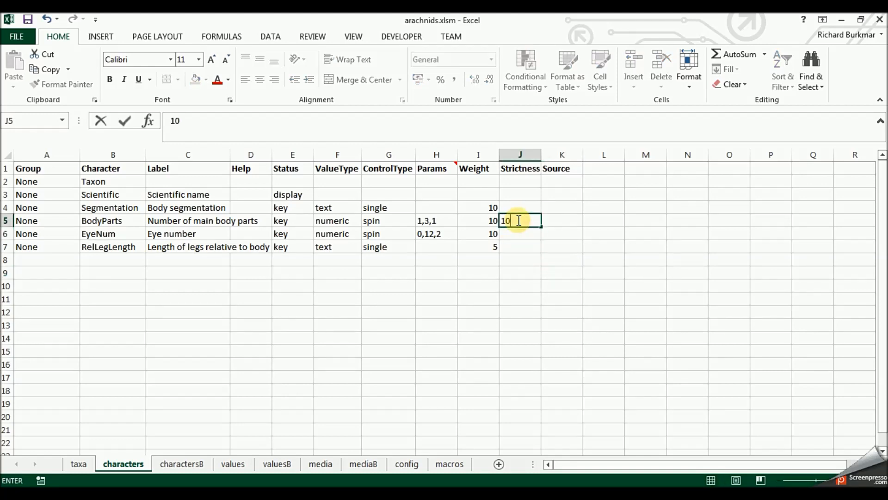
click(512, 231)
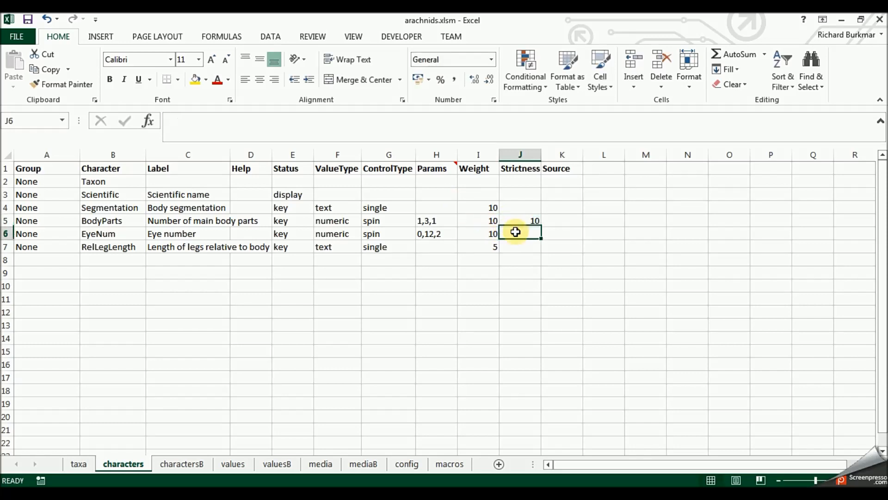
double_click(515, 231)
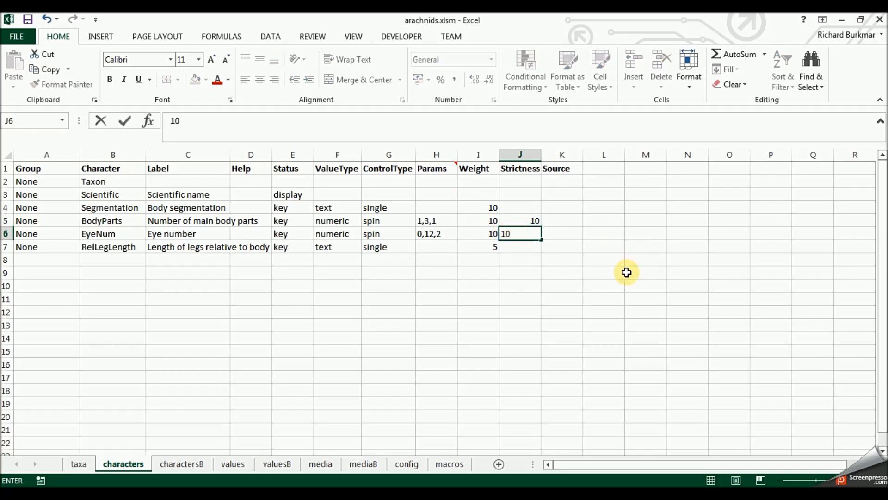
click(559, 274)
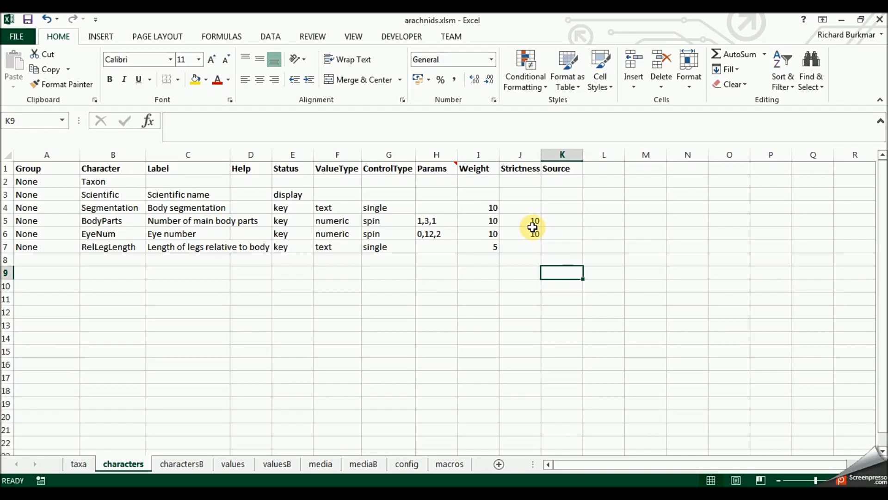
- Run the macro from the macros sheet and reload the Two-column key on the Tom.bio test page in Chrome
click(449, 464)
click(69, 208)
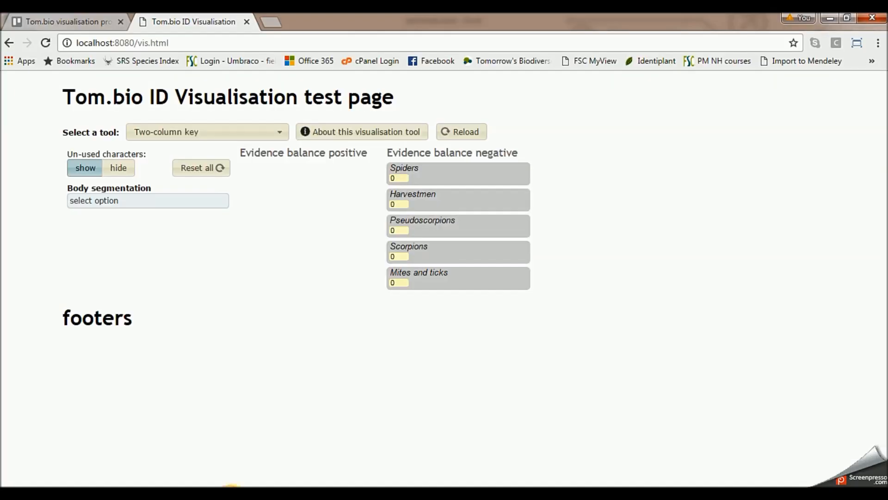
click(456, 132)
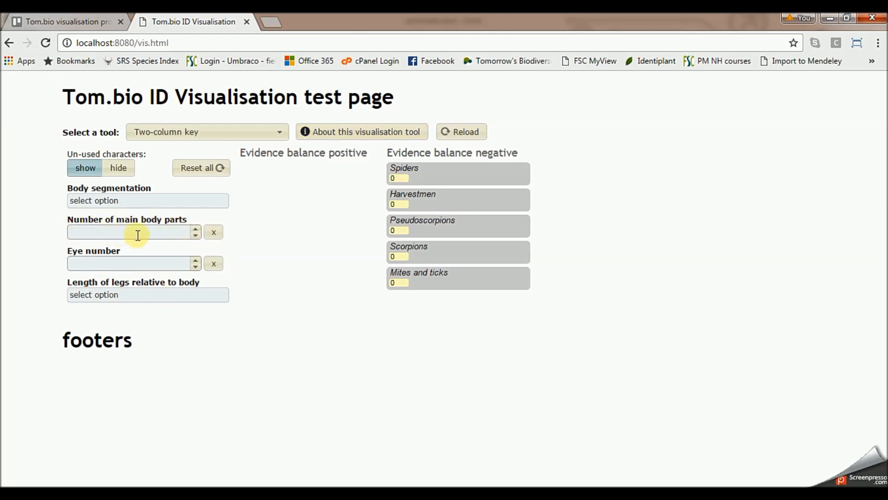
- Test the number of main body parts with values from 1 to 3 in the key, and clear it
click(197, 231)
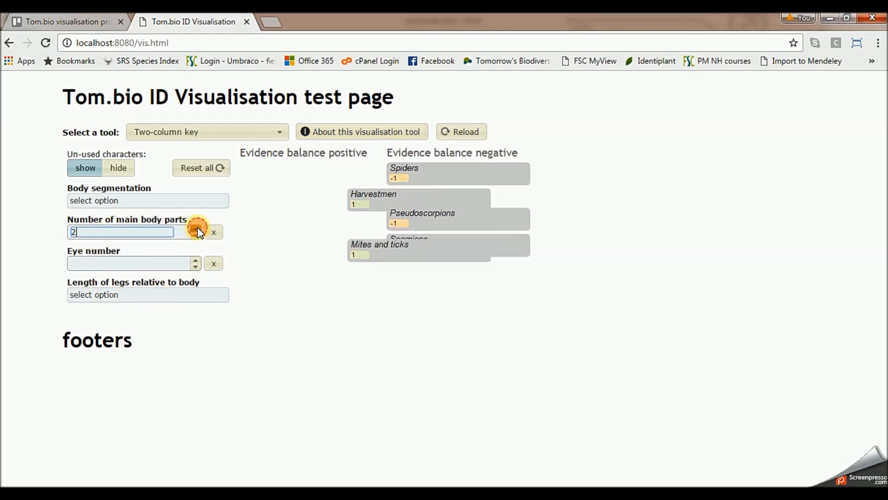
click(198, 231)
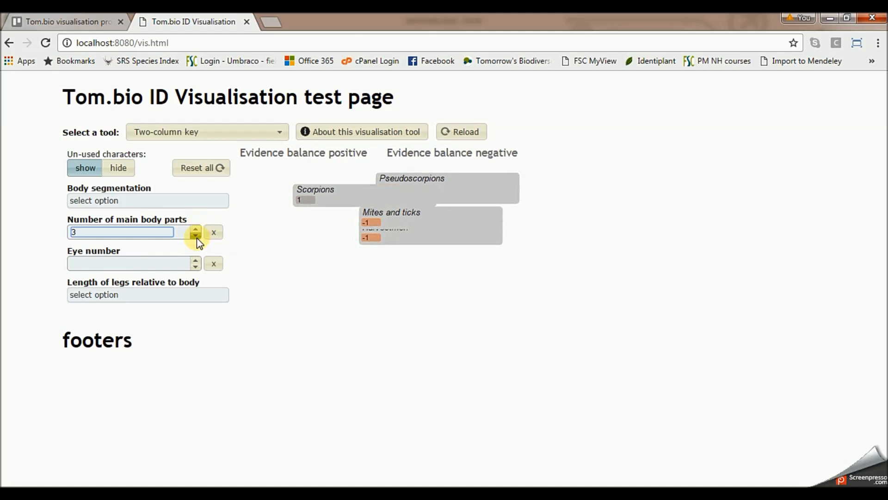
click(195, 235)
click(195, 235)
click(195, 228)
click(195, 229)
click(195, 235)
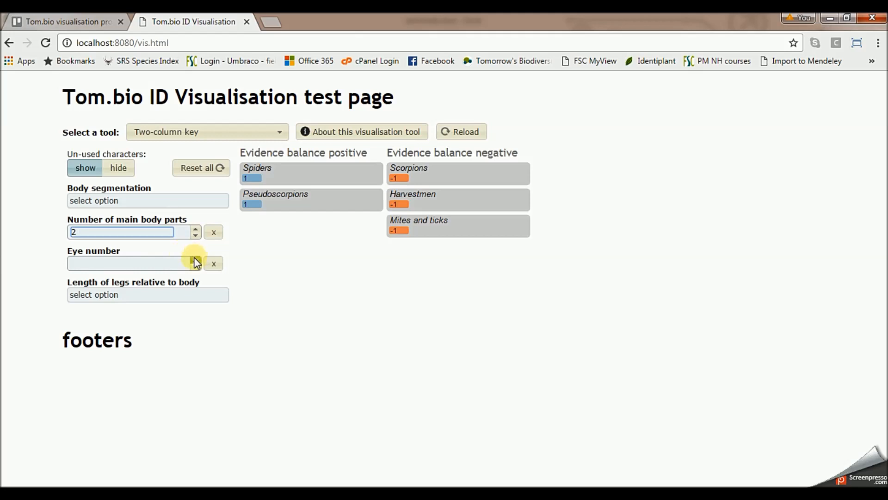
click(214, 232)
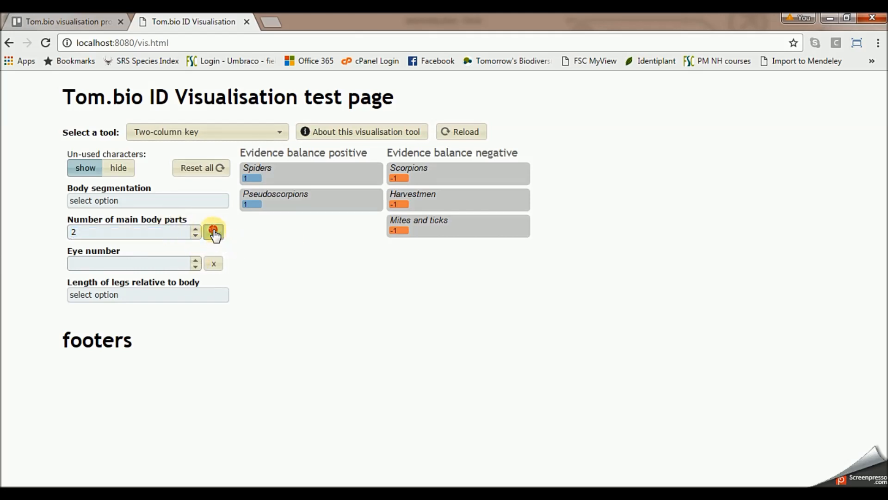
- Step the eye number up to 12 and back down to 6 to compare how the taxa are ranked
click(197, 260)
click(197, 260)
click(197, 261)
click(196, 261)
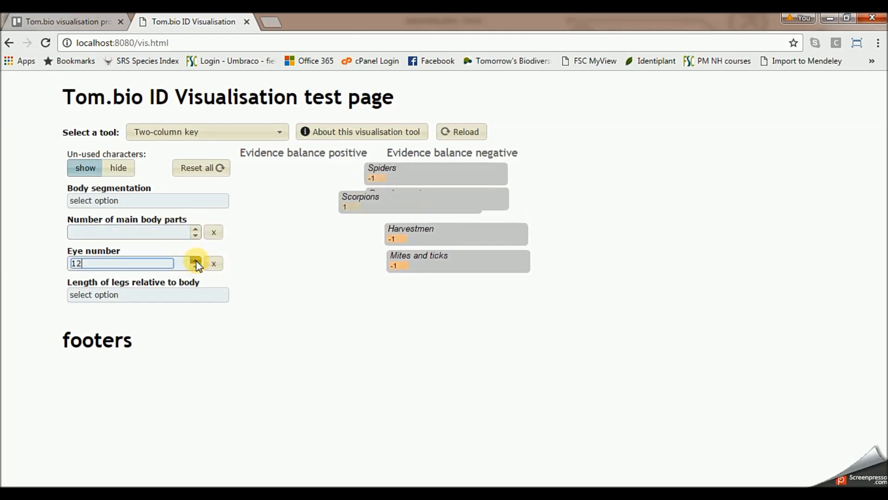
click(197, 261)
click(197, 267)
click(197, 267)
click(196, 268)
drag(127, 264, 60, 265)
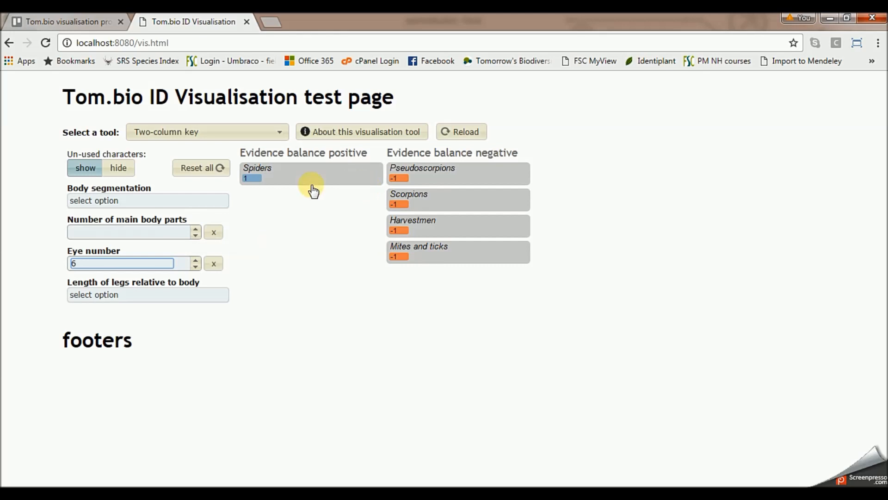
- Clear the eye number and set the number of main body parts to 2 to check the taxa scores
click(213, 263)
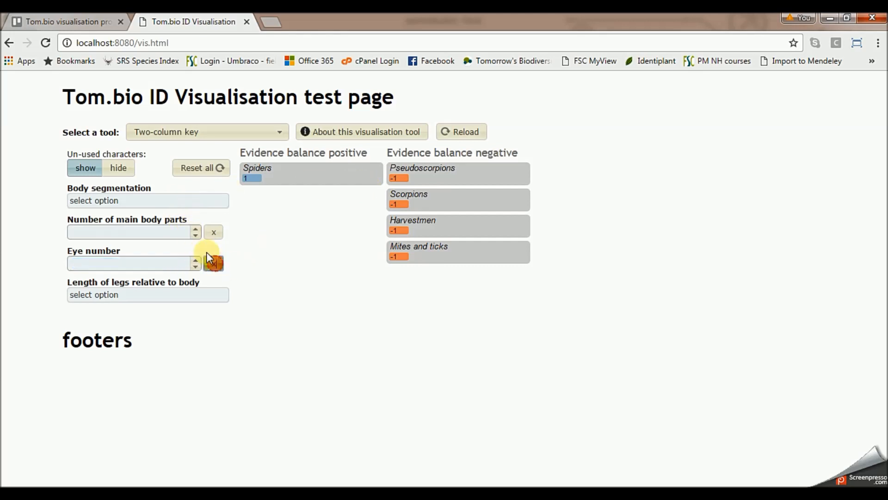
click(199, 229)
click(199, 228)
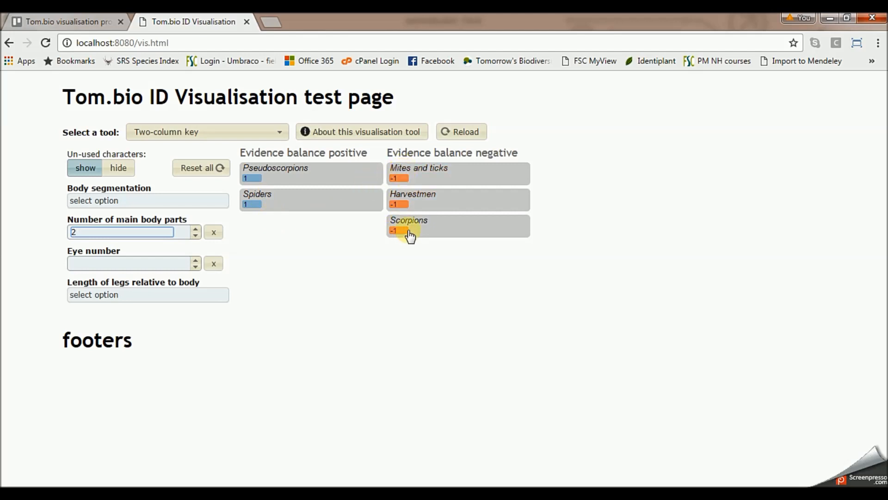
- Switch to the arachnids workbook in Excel and set the Strictness to 0 for BodyParts and EyeNum on the characters sheet
mouse_move(293, 470)
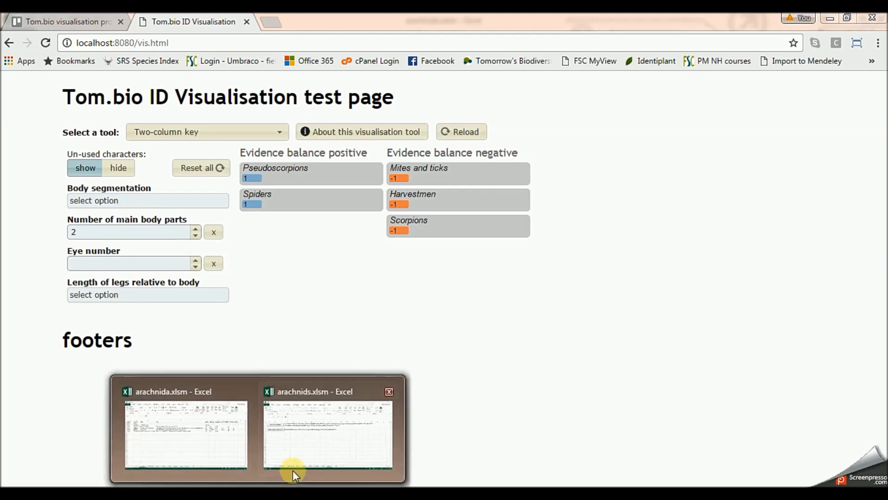
click(305, 445)
click(123, 463)
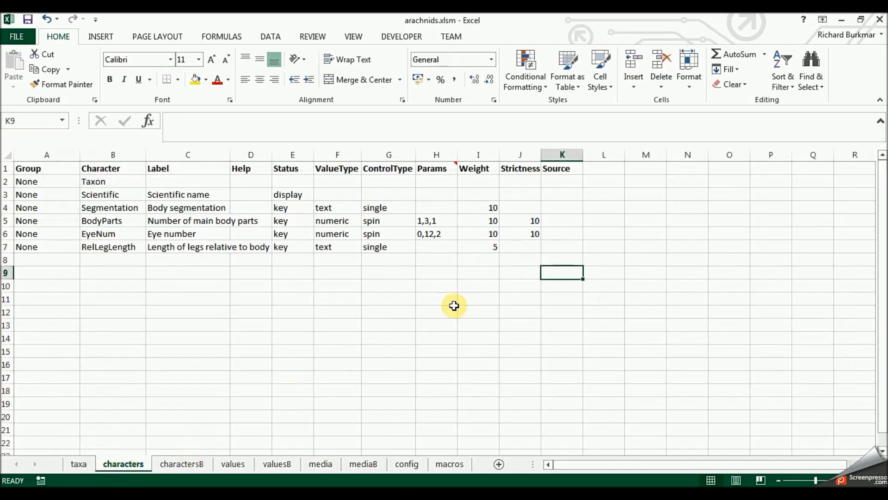
click(528, 222)
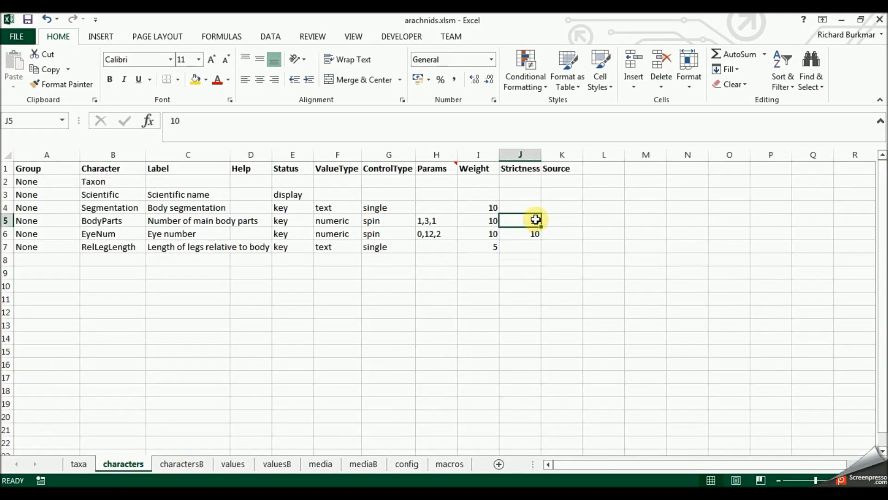
key(BackSpace)
key(Return)
text(0)
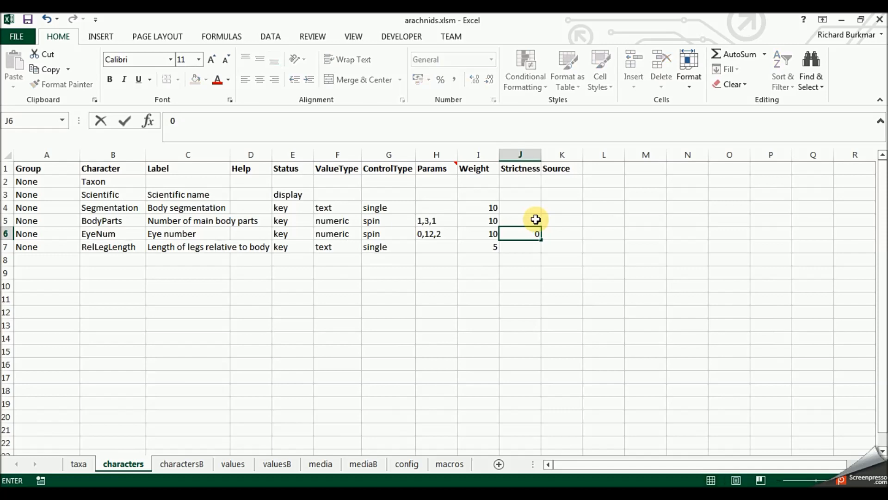
click(560, 260)
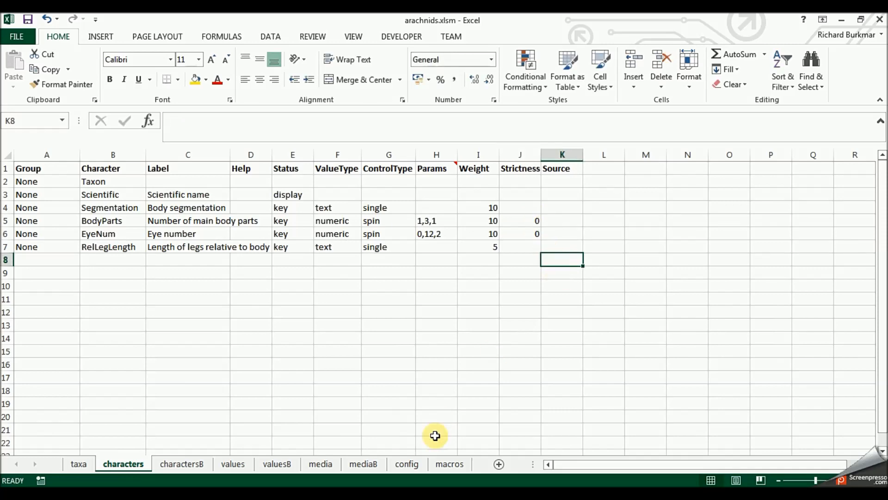
- Rerun the workbook macro for the changed strictness values and reload the Two-column key in Chrome
click(449, 464)
click(75, 210)
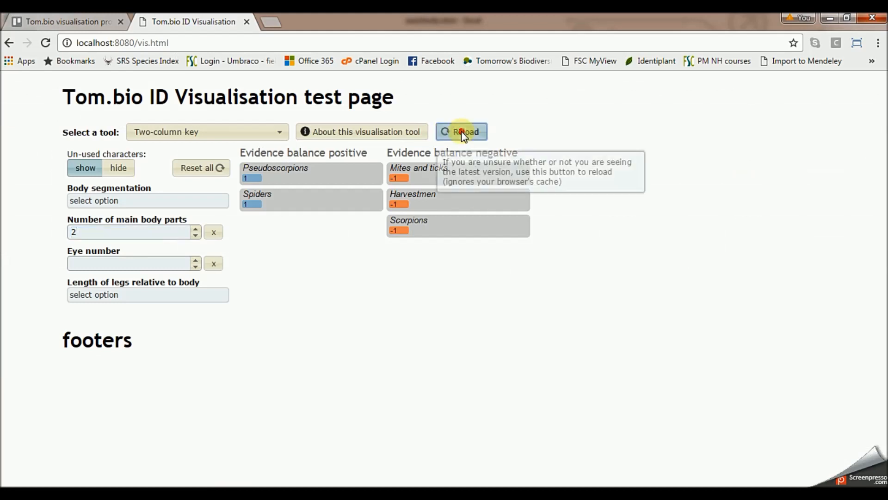
click(452, 148)
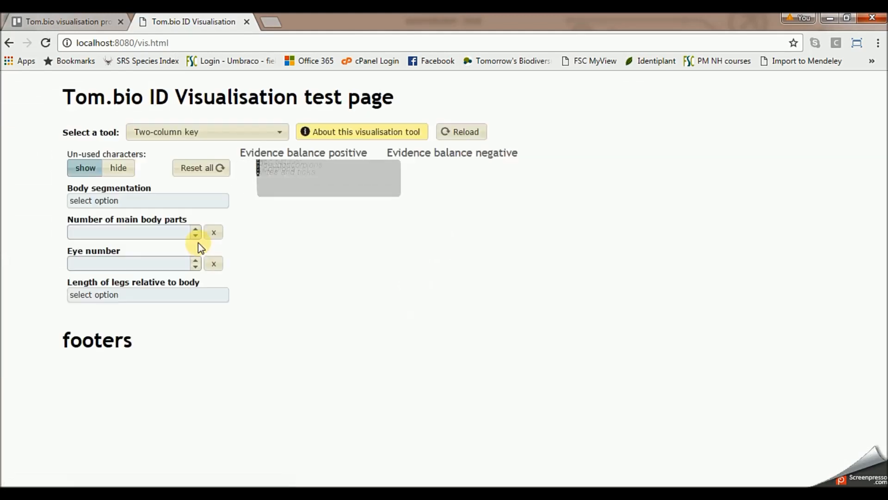
- Test the number of main body parts with 2 and 3 to compare the taxa scores, and clear it
click(195, 229)
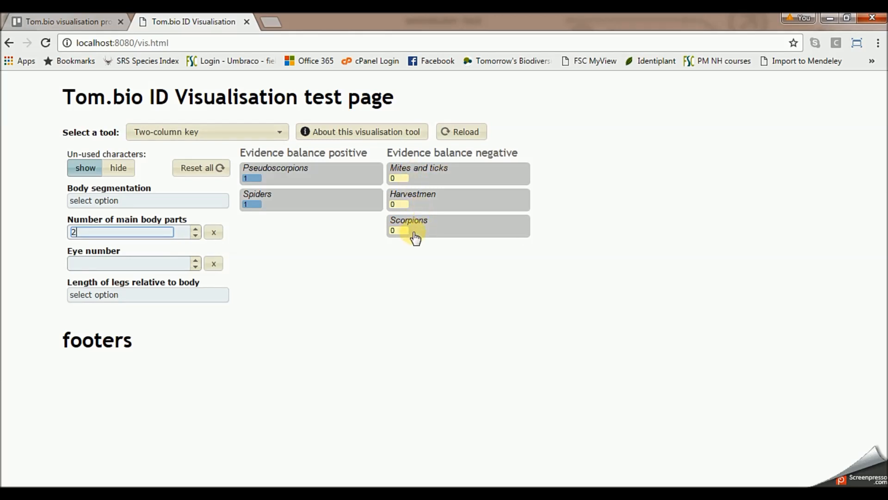
click(196, 229)
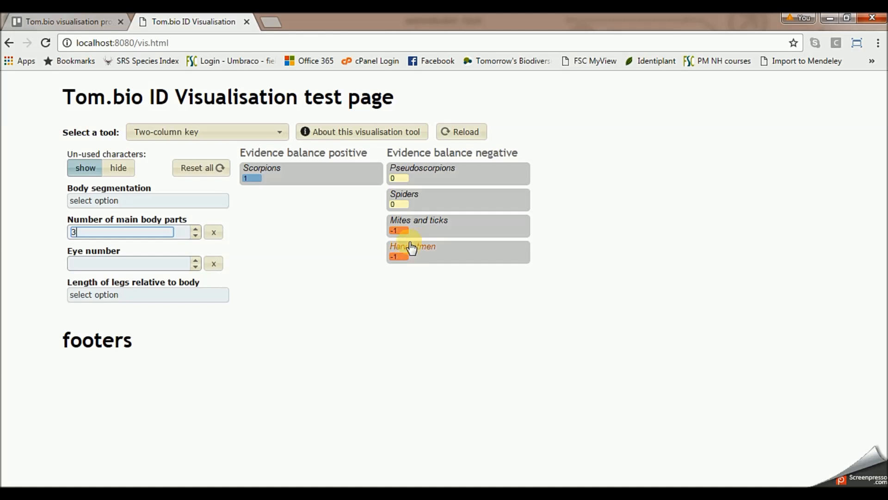
click(214, 231)
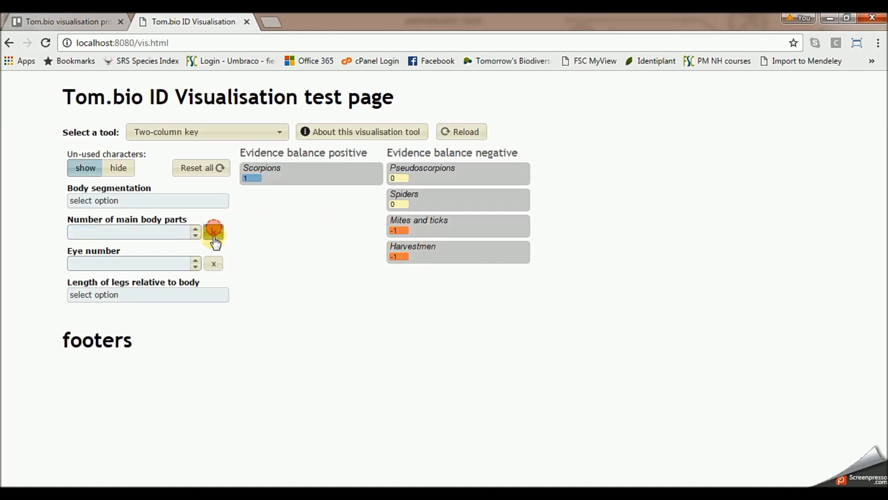
- Test an eye number of 4 and a single main body part separately in the key, clearing each value
click(195, 261)
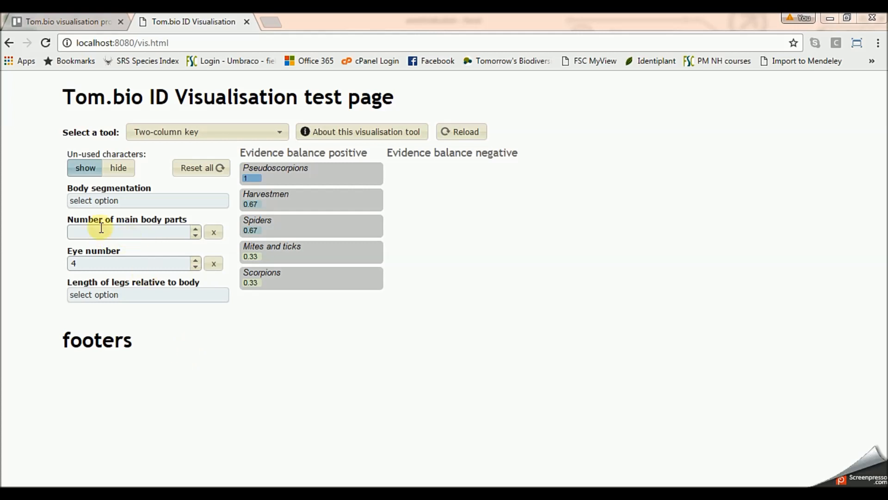
click(213, 263)
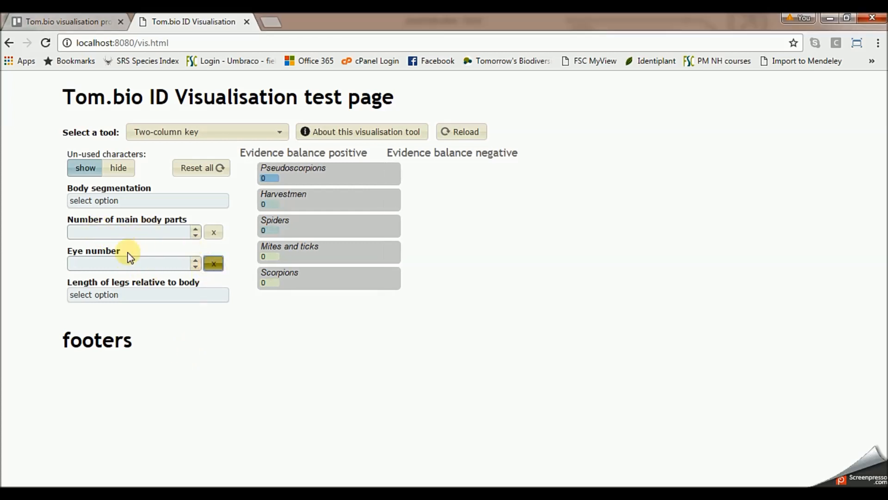
click(196, 229)
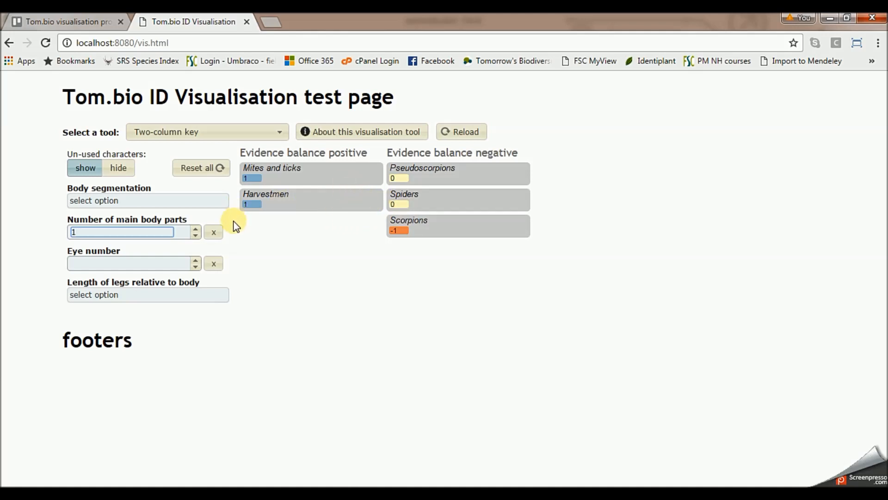
click(214, 235)
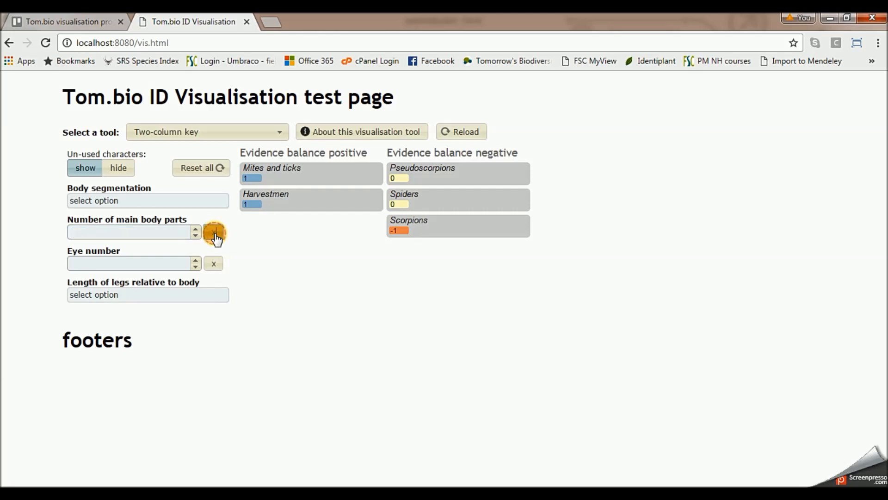
- Select longer for the length of legs relative to body and set the eye number to 2
click(175, 302)
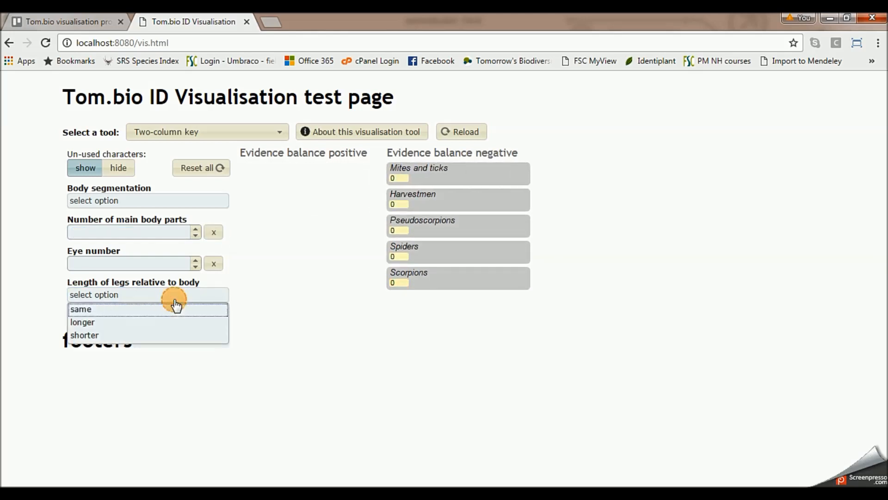
click(132, 325)
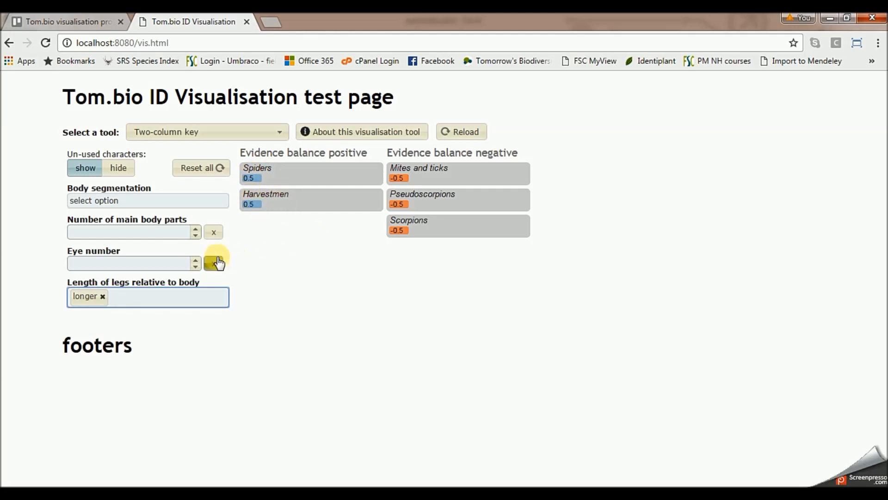
click(198, 260)
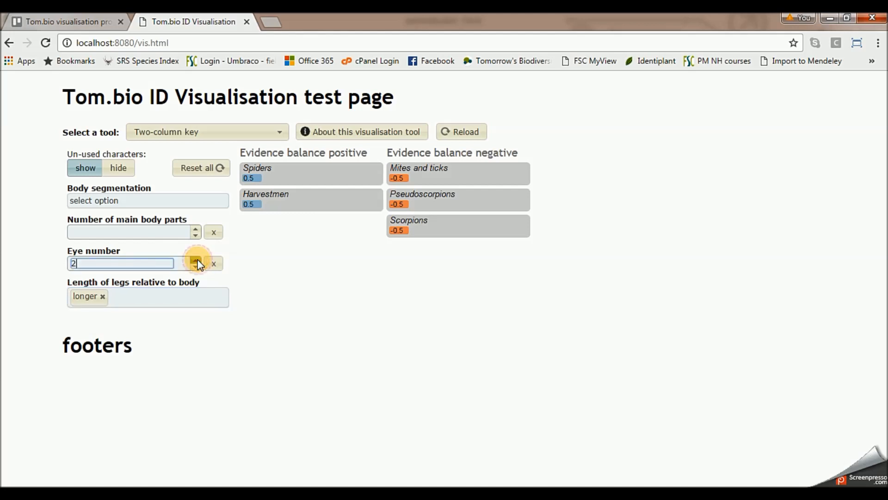
click(198, 261)
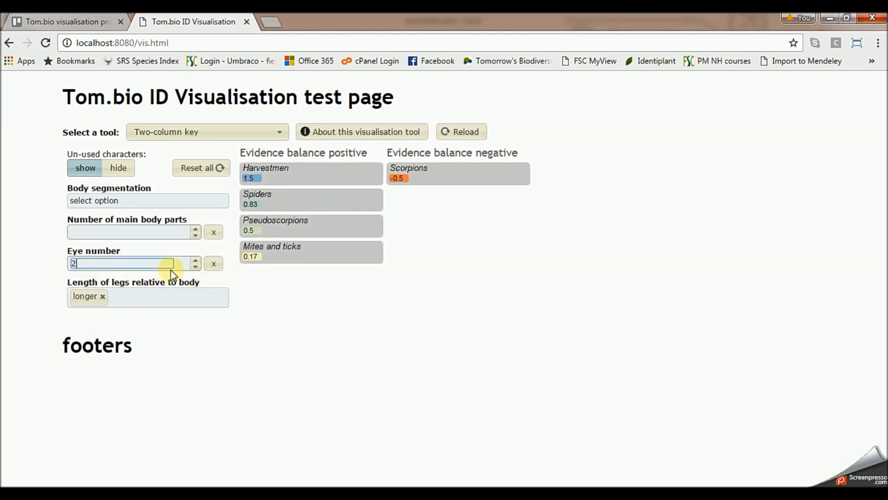
click(292, 324)
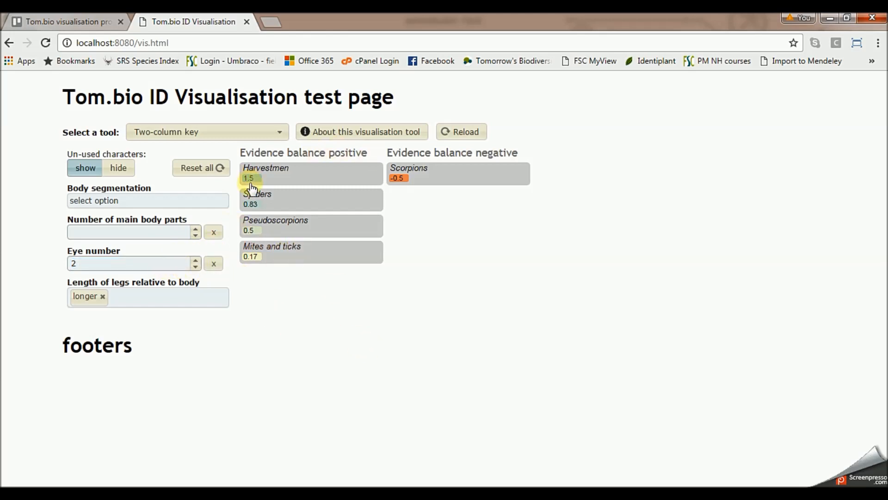